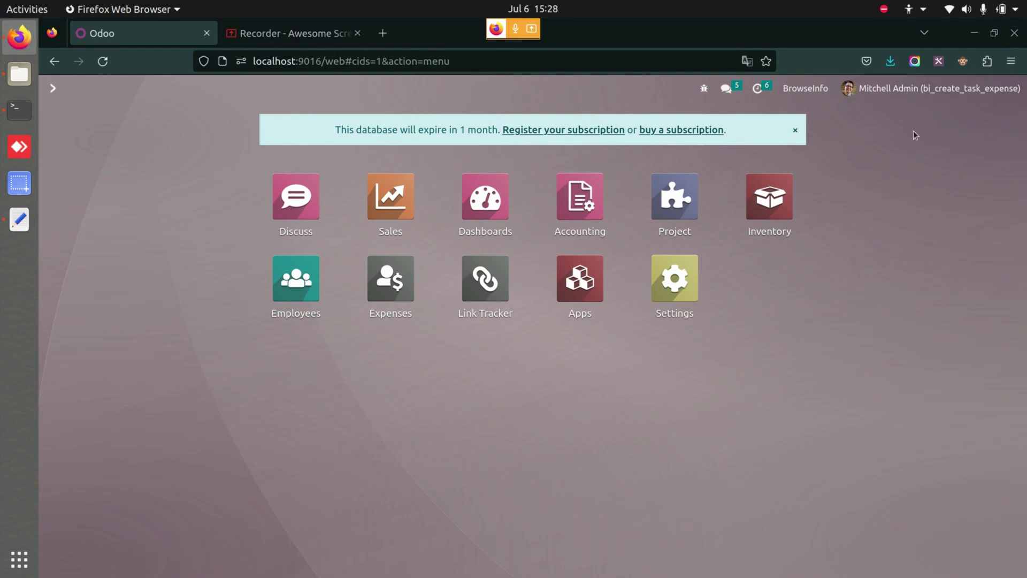
Open the Settings app from the Odoo home screen to reach the Users list
{"action": "left_click", "coordinate": [675, 284]}
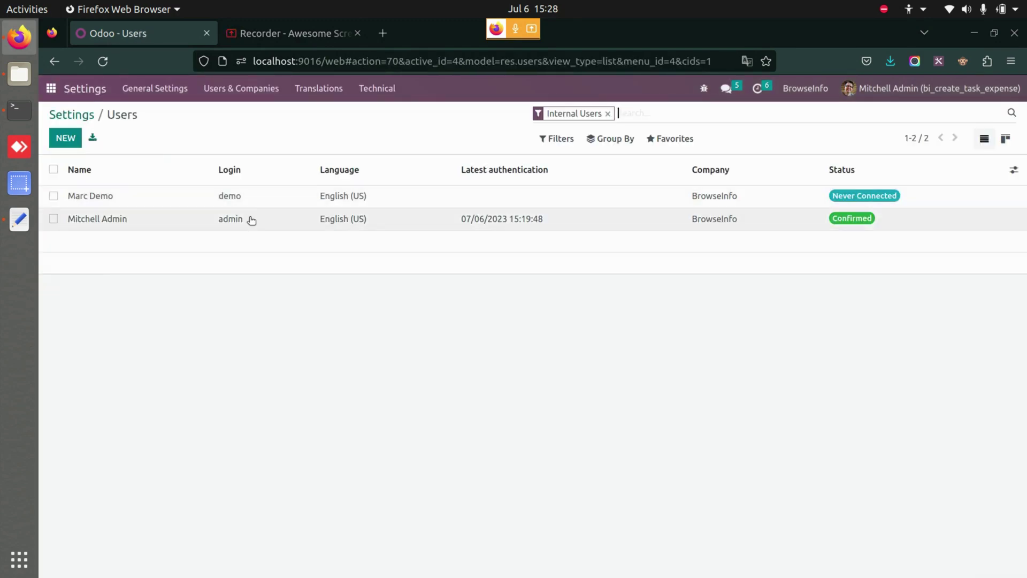
Check the admin user's access rights to confirm Generate Expenses is granted
{"action": "left_click", "coordinate": [254, 224]}
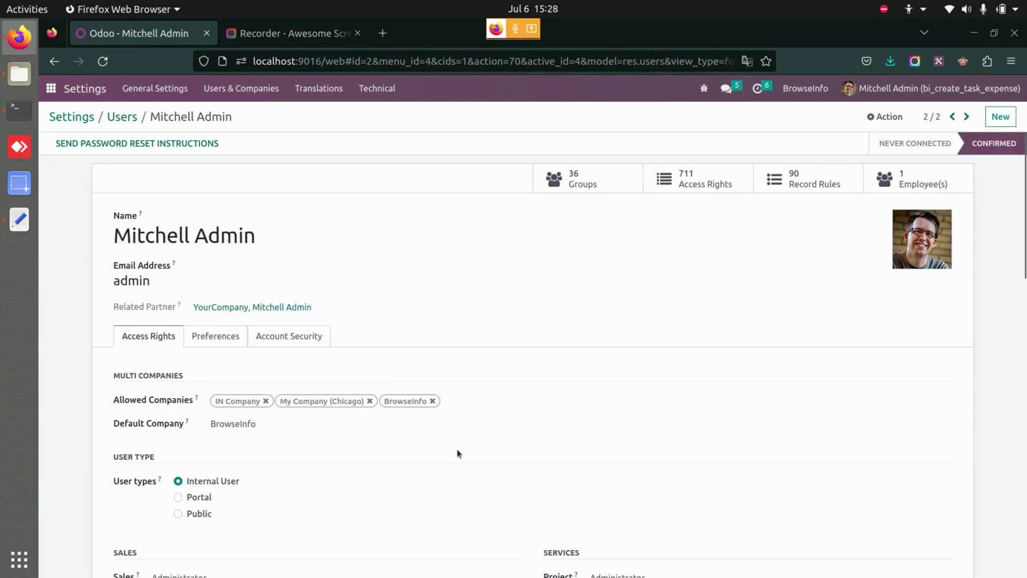
{"action": "scroll", "coordinate": [457, 449], "scroll_direction": "down", "scroll_amount": 6}
{"action": "scroll", "coordinate": [457, 454], "scroll_direction": "down", "scroll_amount": 8}
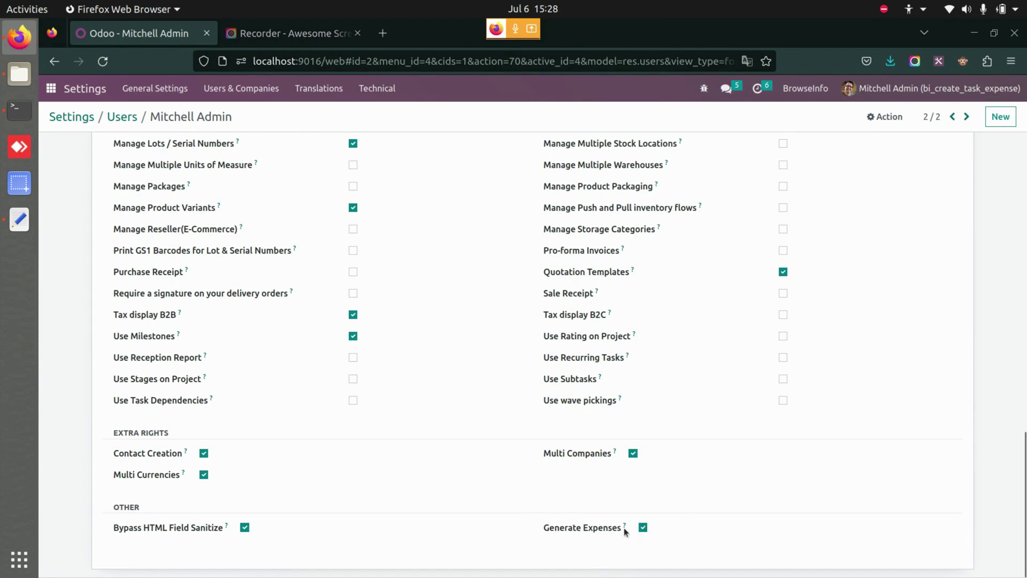
{"action": "scroll", "coordinate": [378, 408], "scroll_direction": "up", "scroll_amount": 15}
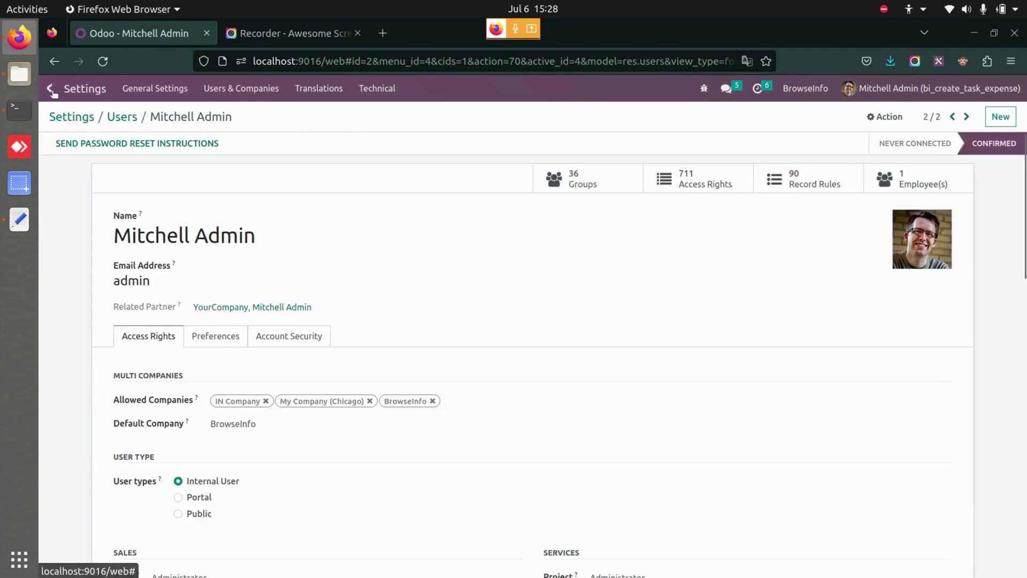
{"action": "left_click", "coordinate": [52, 90]}
In Project's My Tasks, discard a stray new task and open Room 1: Decoration
{"action": "left_click", "coordinate": [668, 215]}
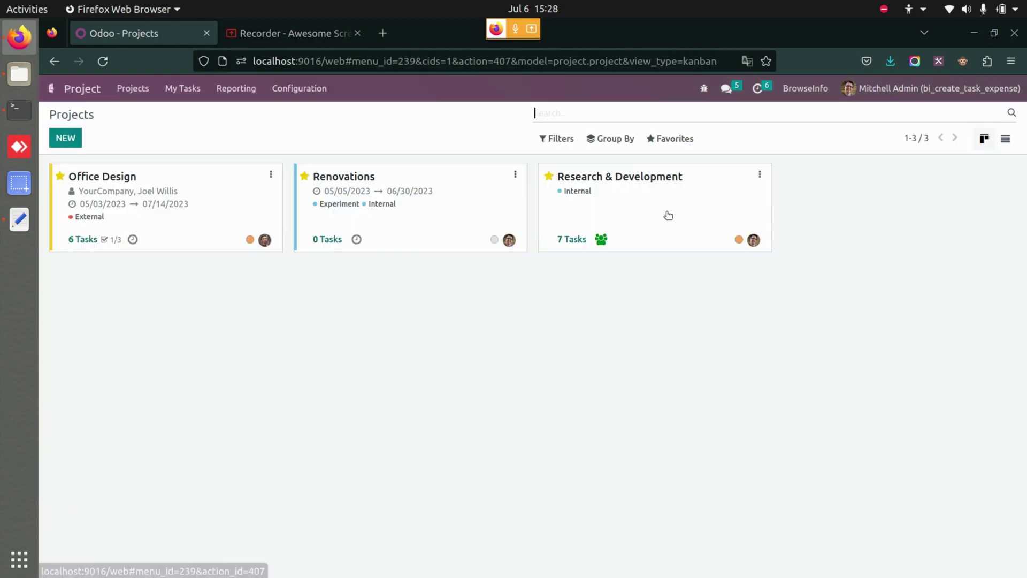
{"action": "left_click", "coordinate": [178, 92]}
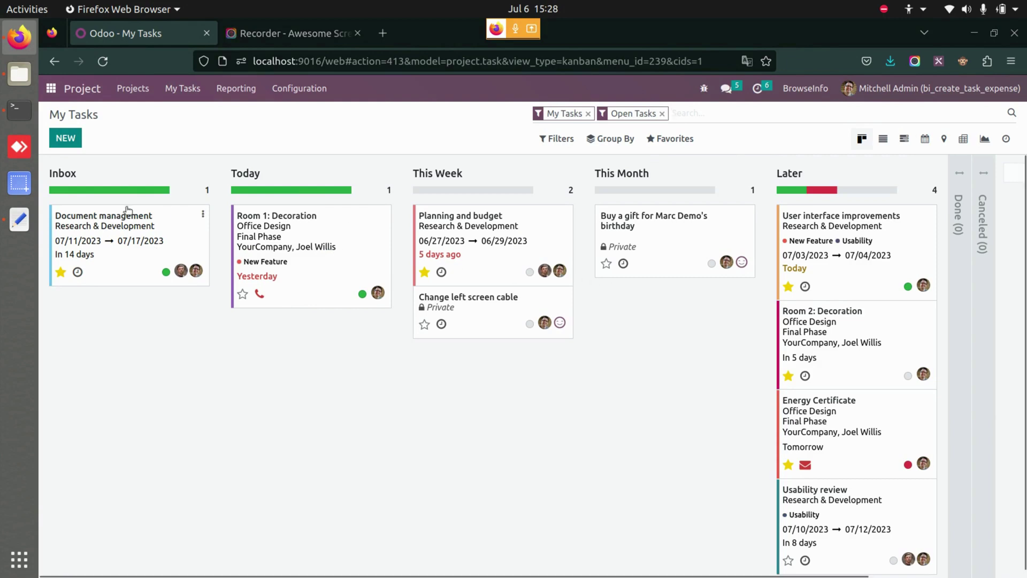
{"action": "left_click", "coordinate": [65, 137]}
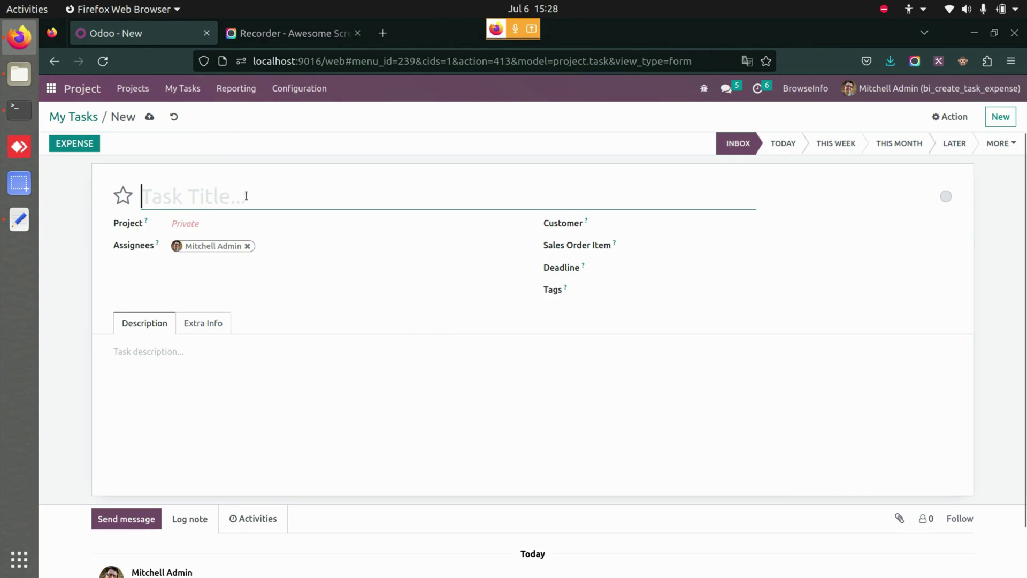
{"action": "left_click", "coordinate": [80, 116]}
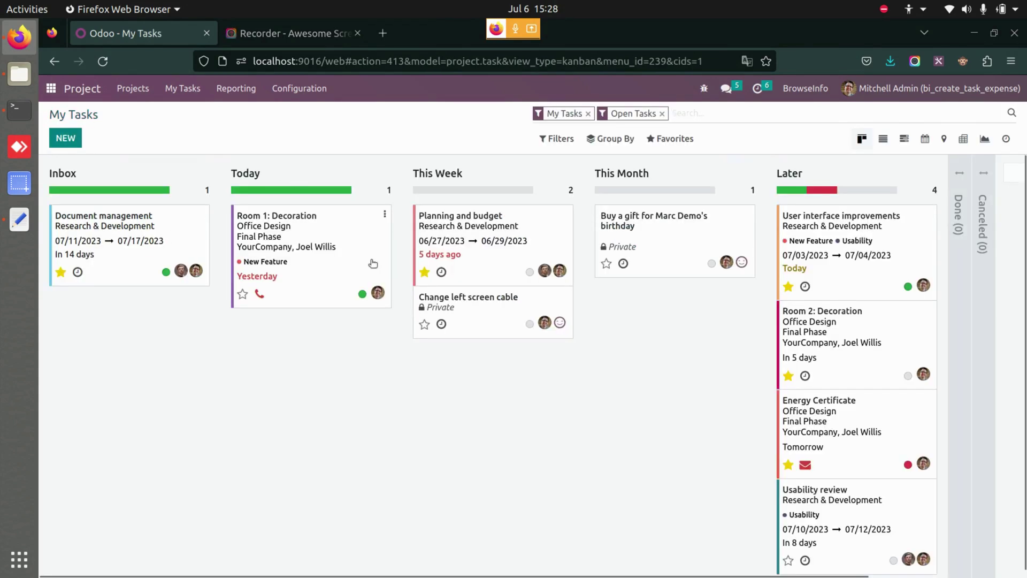
{"action": "left_click", "coordinate": [303, 240]}
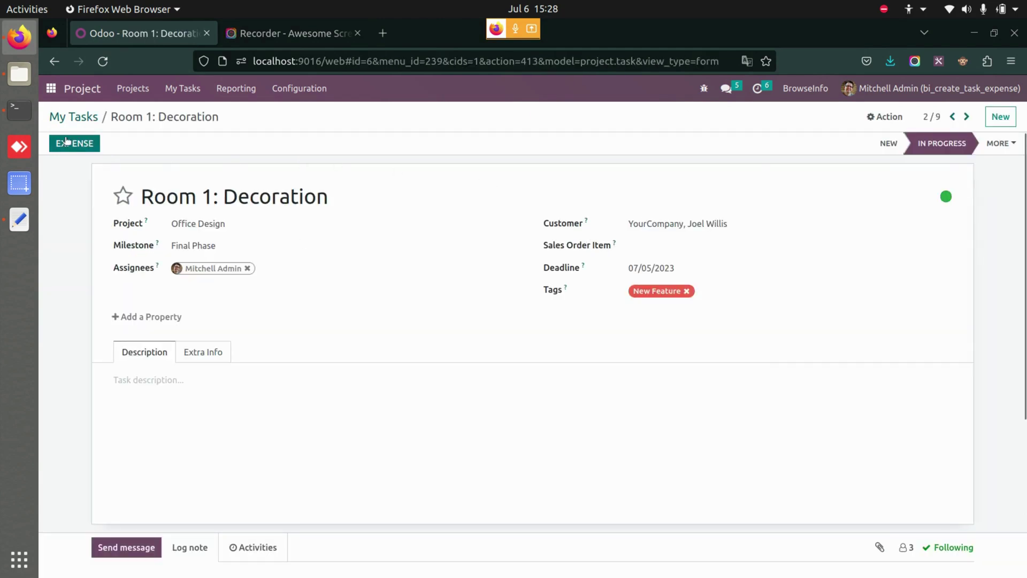
Add a [TRANS & ACC] Travel & Accommodation expense: quantity 2, price 5,000, dated 07/06/2023
{"action": "left_click", "coordinate": [88, 145]}
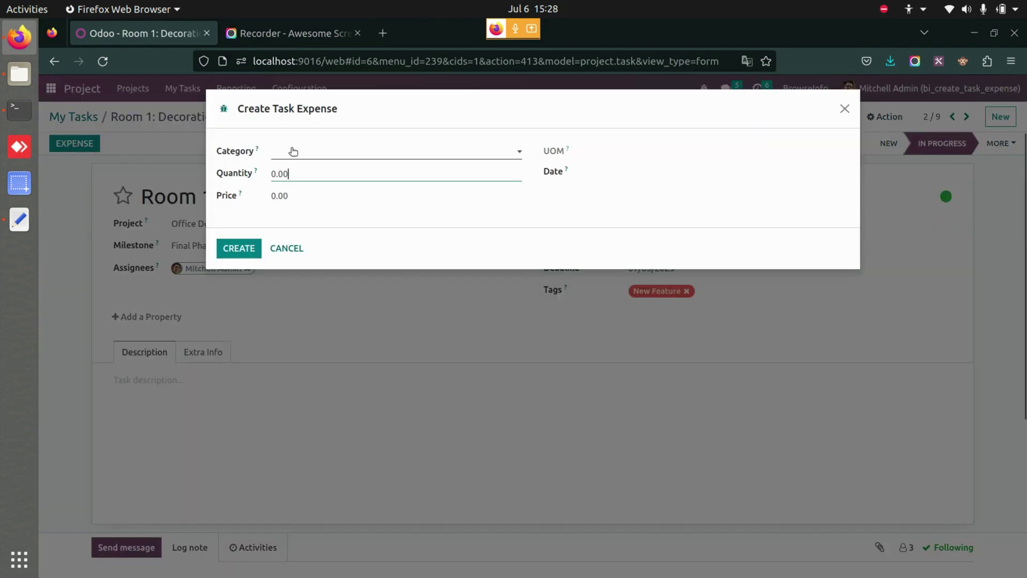
{"action": "left_click", "coordinate": [323, 154]}
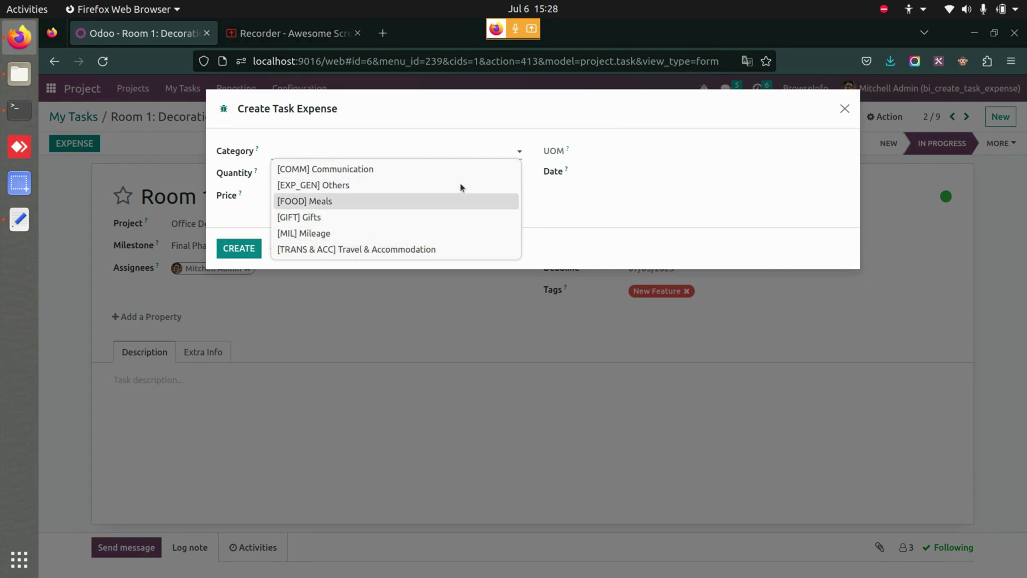
{"action": "left_click", "coordinate": [454, 249]}
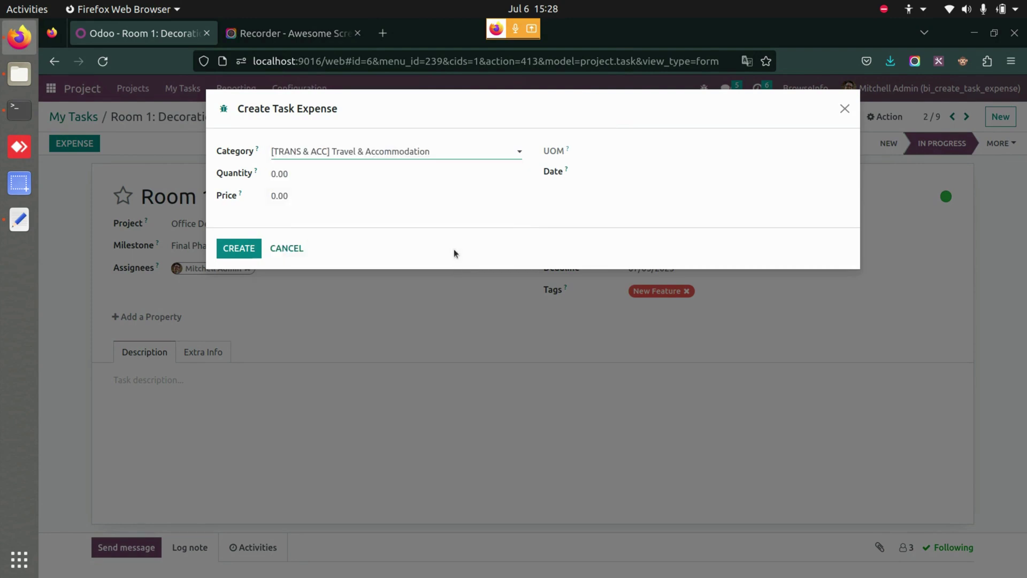
{"action": "left_click", "coordinate": [349, 172]}
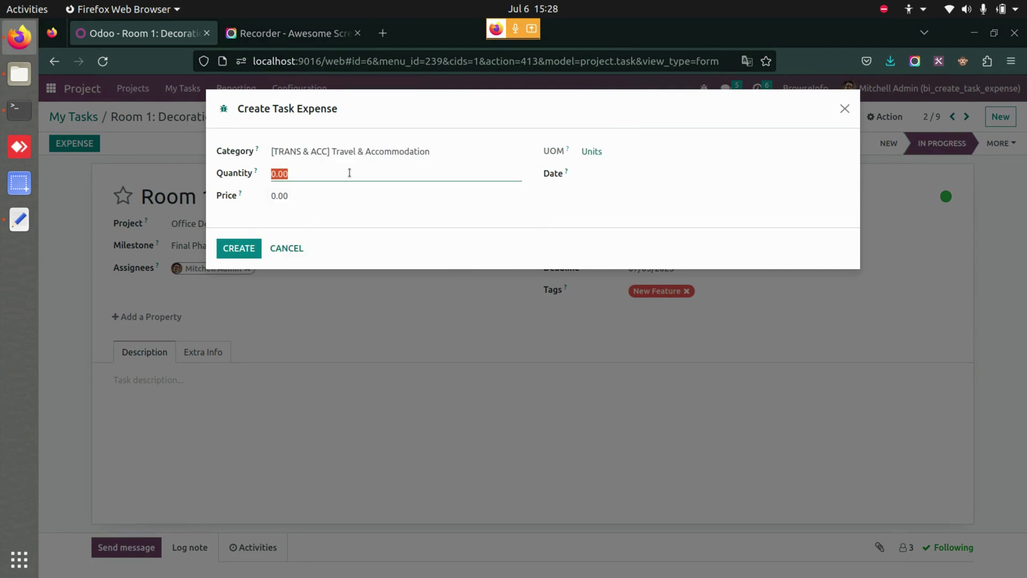
{"action": "type", "text": "2"}
{"action": "left_click", "coordinate": [331, 189]}
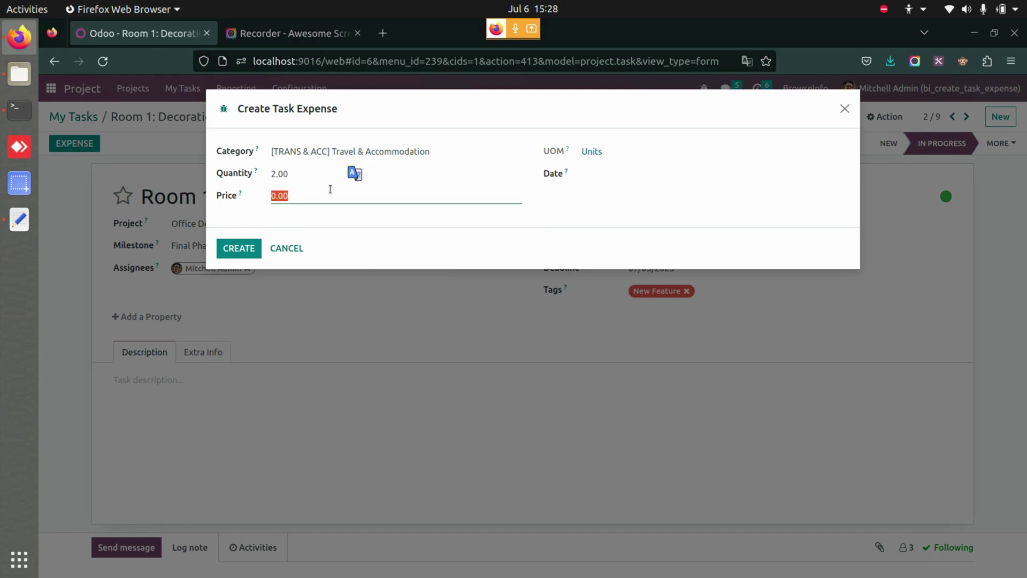
{"action": "type", "text": "500"}
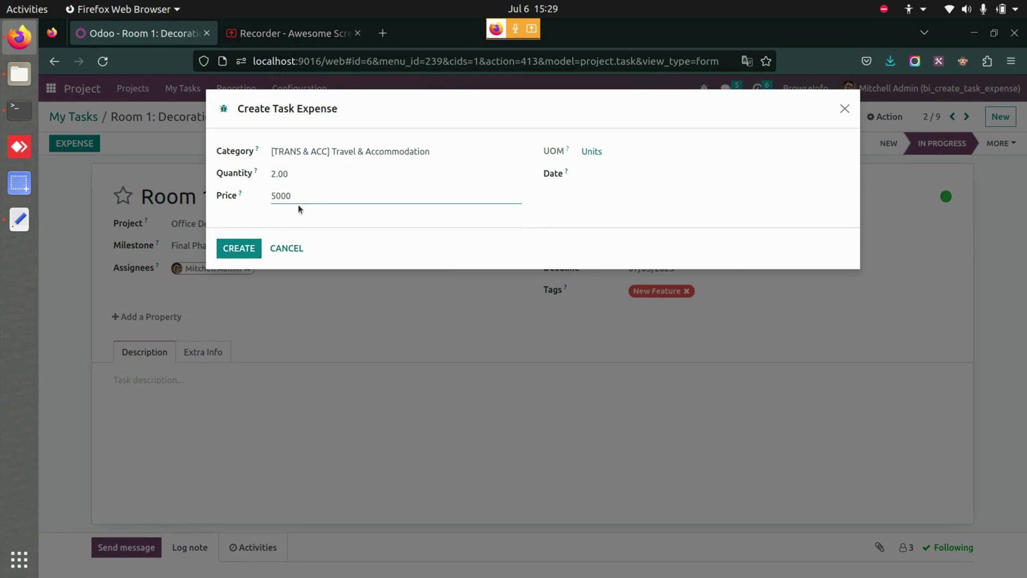
{"action": "left_click", "coordinate": [603, 173]}
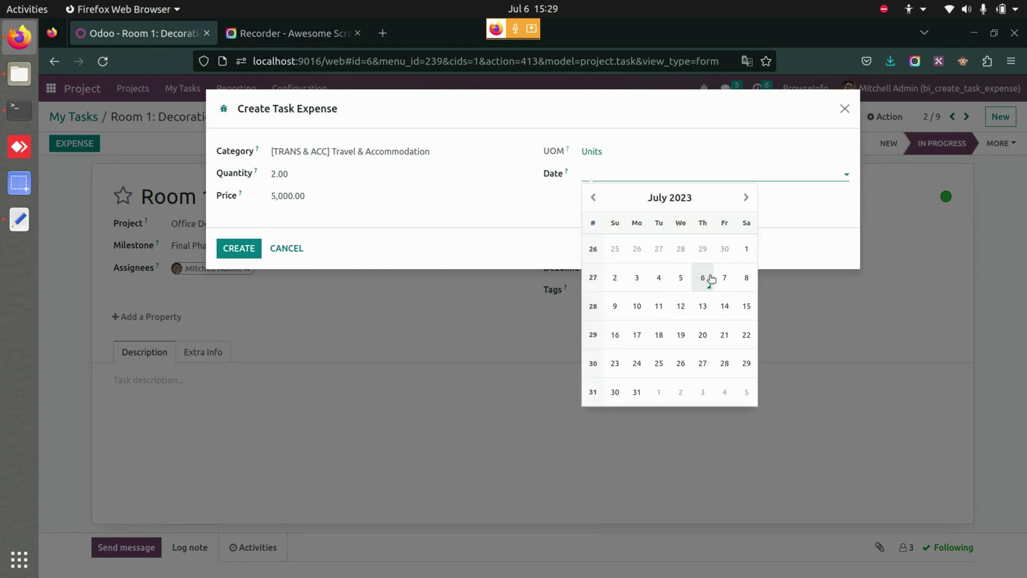
{"action": "left_click", "coordinate": [709, 277]}
{"action": "left_click", "coordinate": [251, 249]}
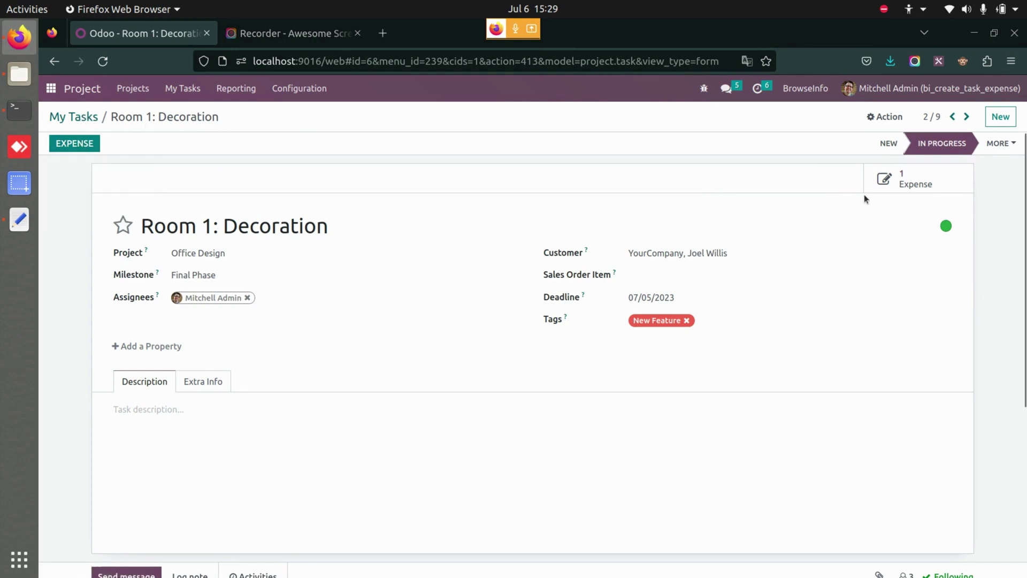
Open the ₹10,000.00 Room 1: Decoration expense from the task's expense list
{"action": "left_click", "coordinate": [899, 179]}
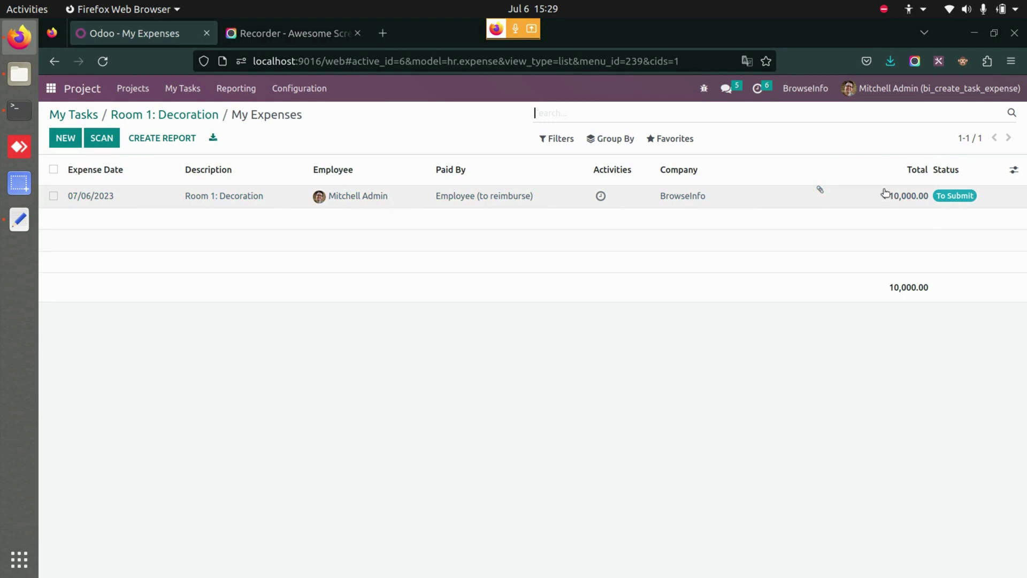
{"action": "left_click", "coordinate": [904, 197]}
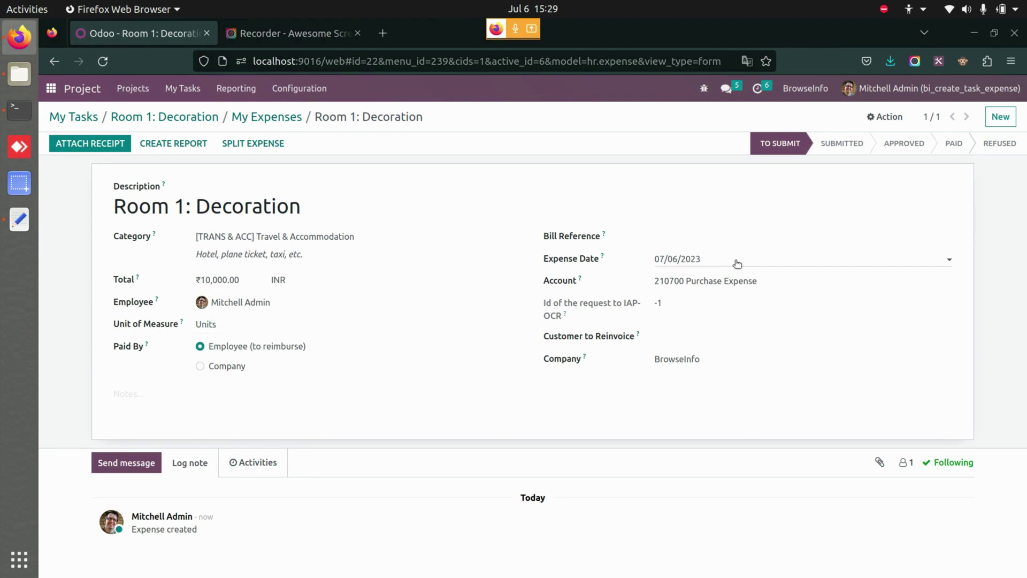
{"action": "left_click", "coordinate": [709, 262]}
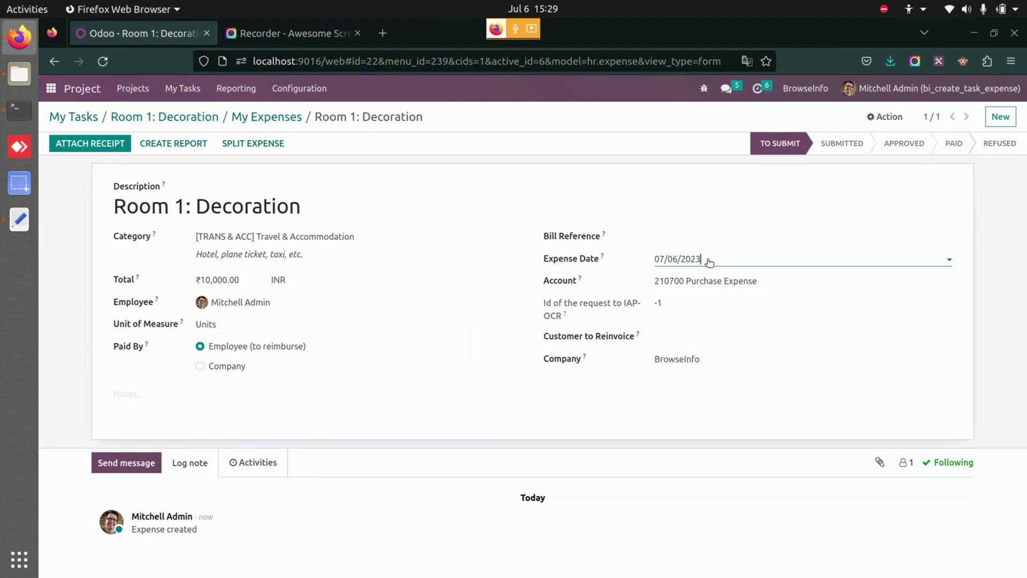
{"action": "key", "text": "Escape"}
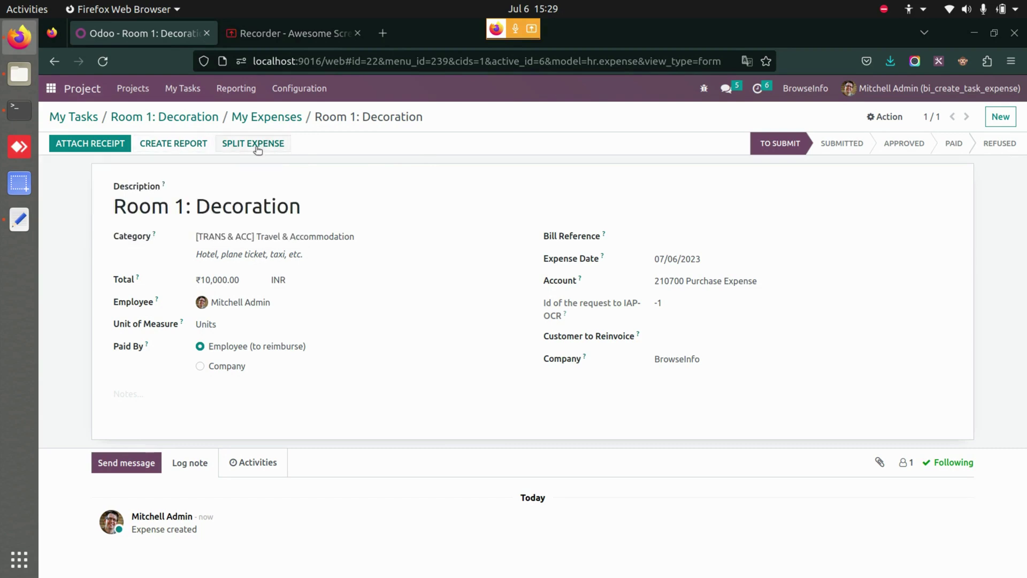
Create an expense report from the expense, then submit, approve and post its journal entries
{"action": "left_click", "coordinate": [190, 146]}
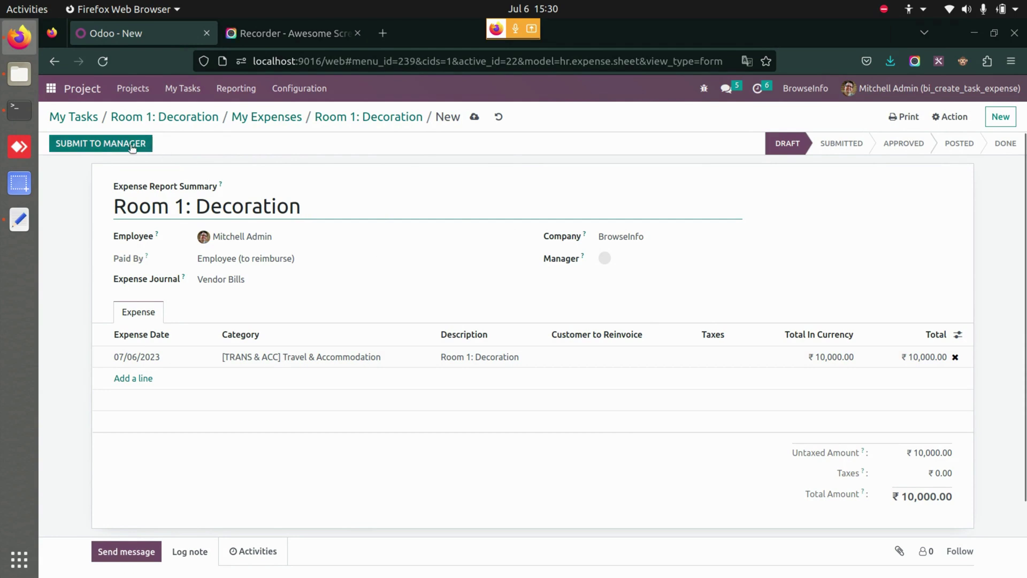
{"action": "left_click", "coordinate": [101, 143]}
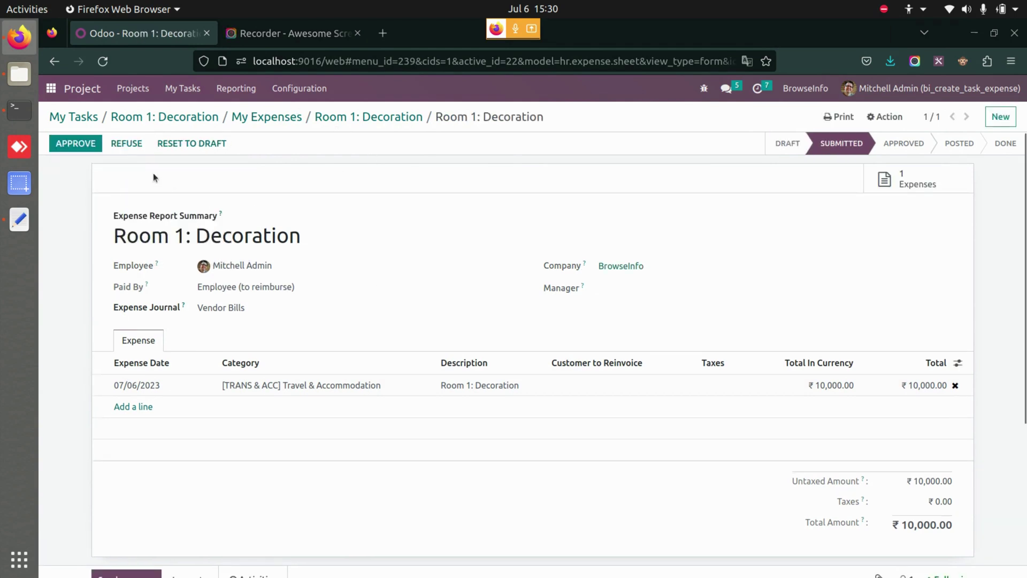
{"action": "left_click", "coordinate": [76, 144]}
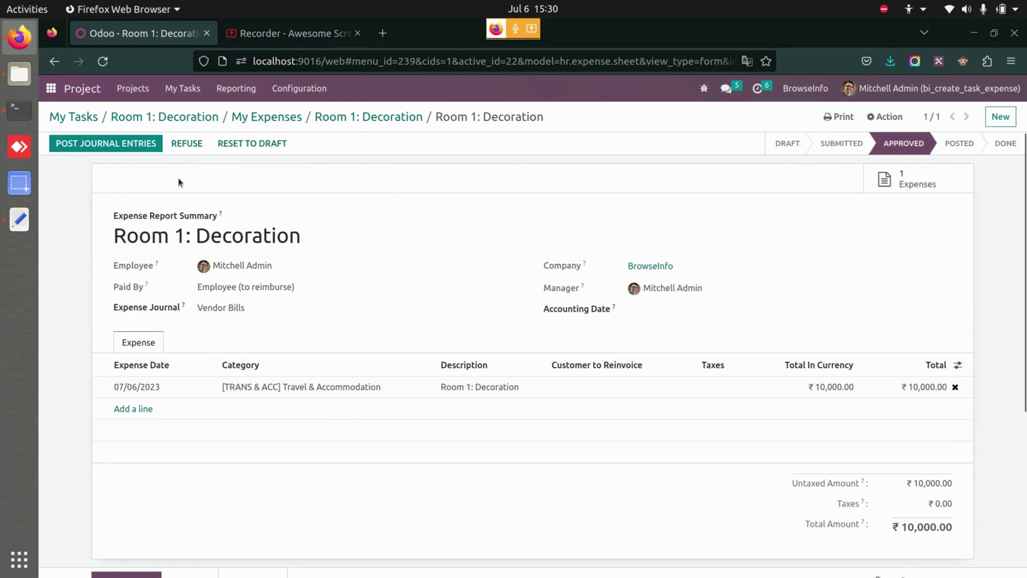
{"action": "left_click", "coordinate": [130, 145]}
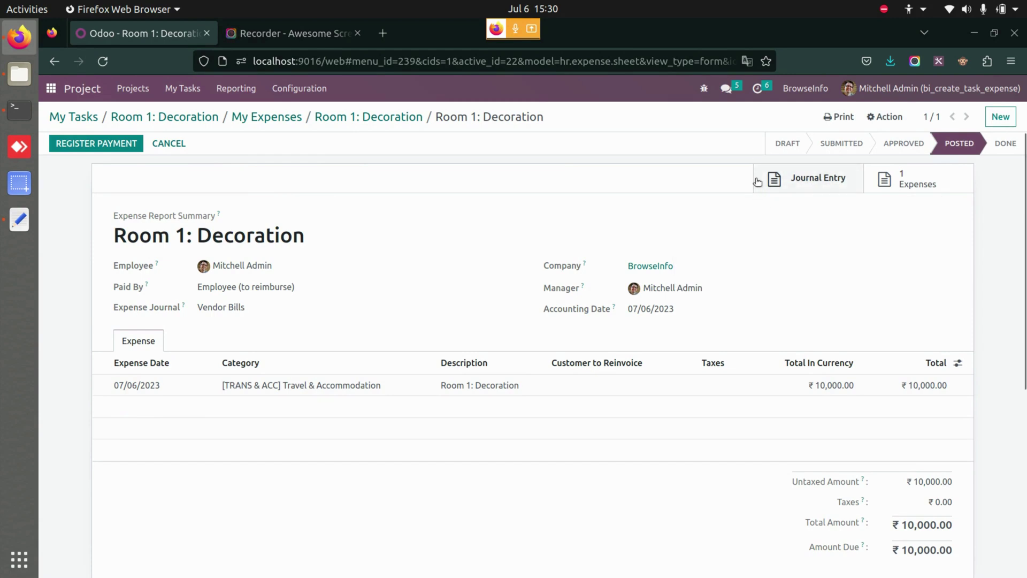
Register a ₹10,000.00 bank payment on the report's bill so the expense becomes Paid
{"action": "left_click", "coordinate": [819, 178]}
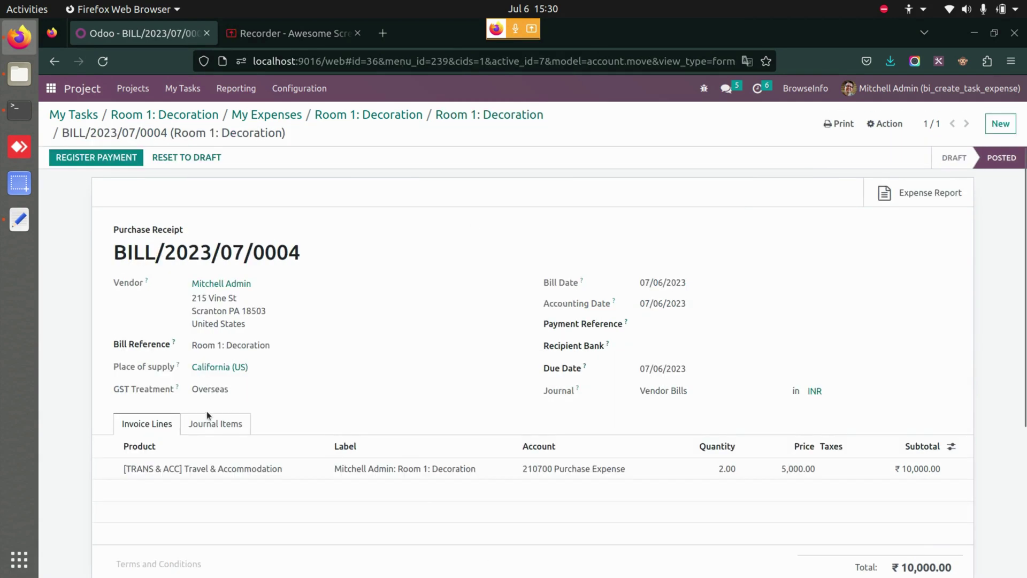
{"action": "left_click", "coordinate": [212, 422]}
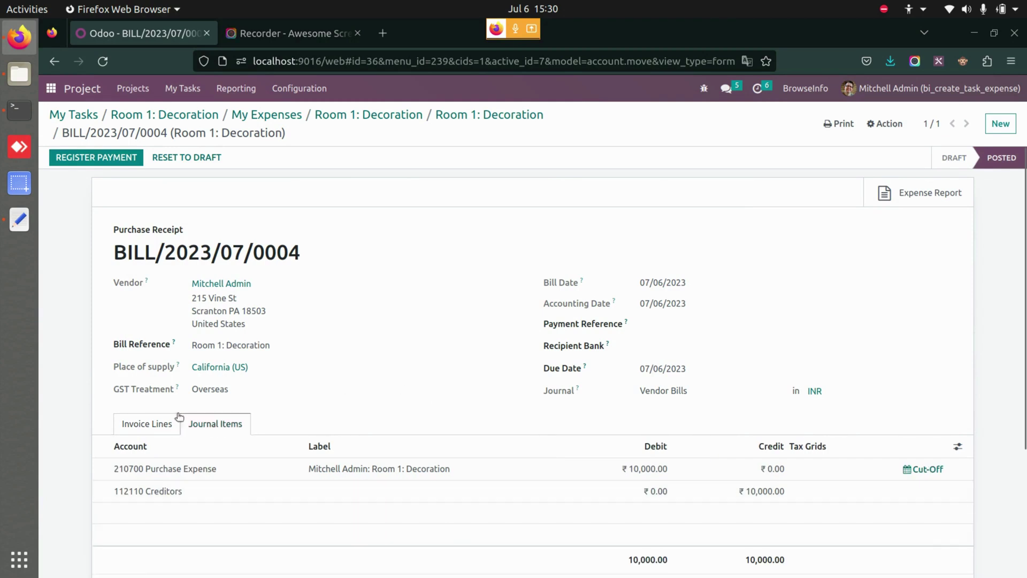
{"action": "left_click", "coordinate": [155, 424]}
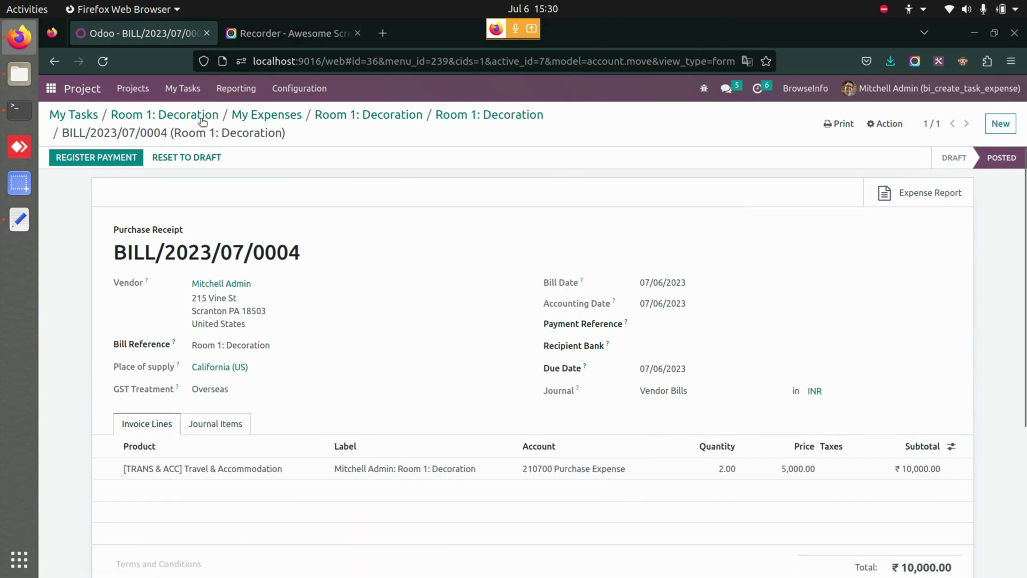
{"action": "left_click", "coordinate": [135, 160]}
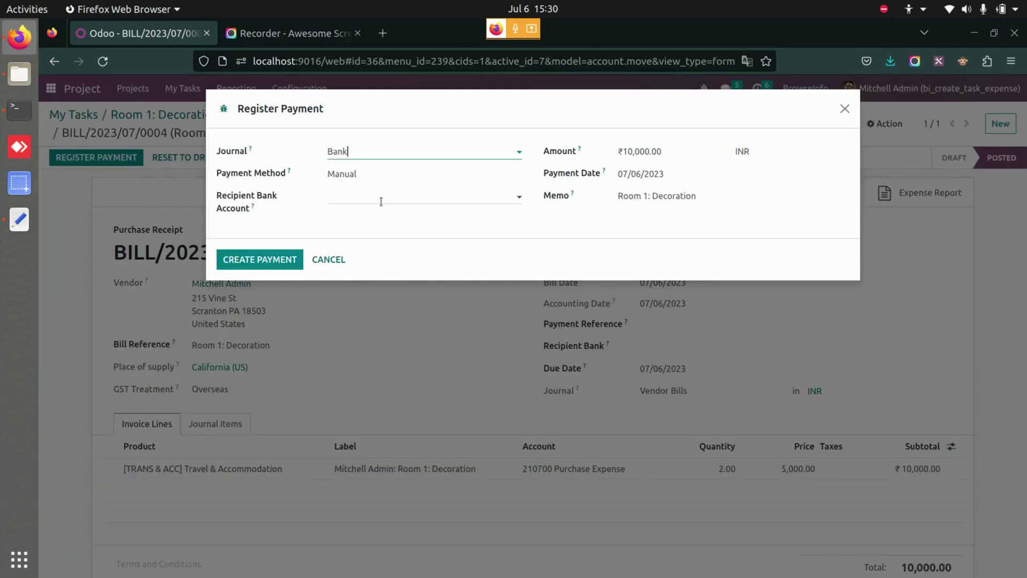
{"action": "left_click", "coordinate": [268, 259]}
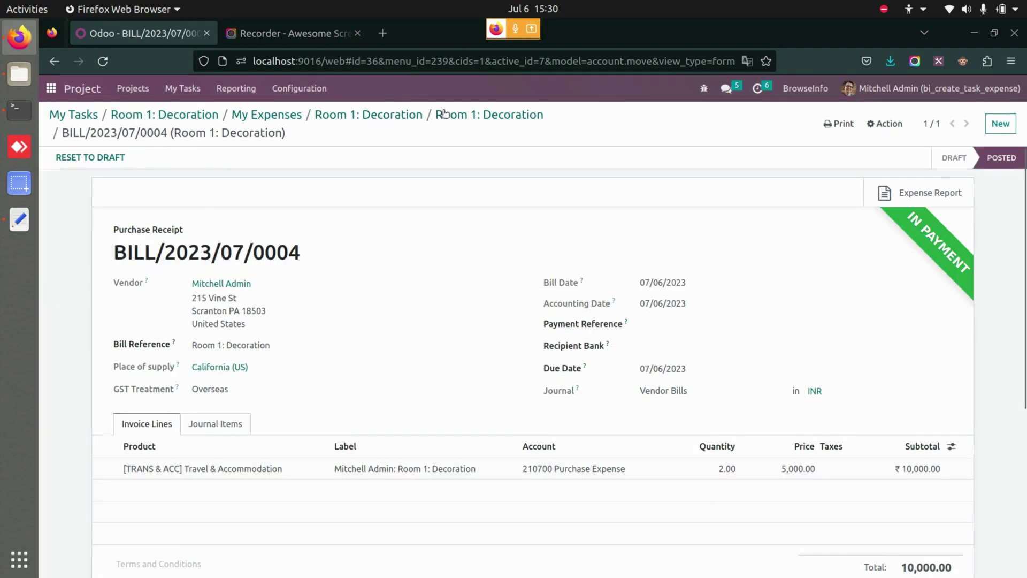
{"action": "left_click", "coordinate": [398, 115]}
{"action": "left_click", "coordinate": [398, 114]}
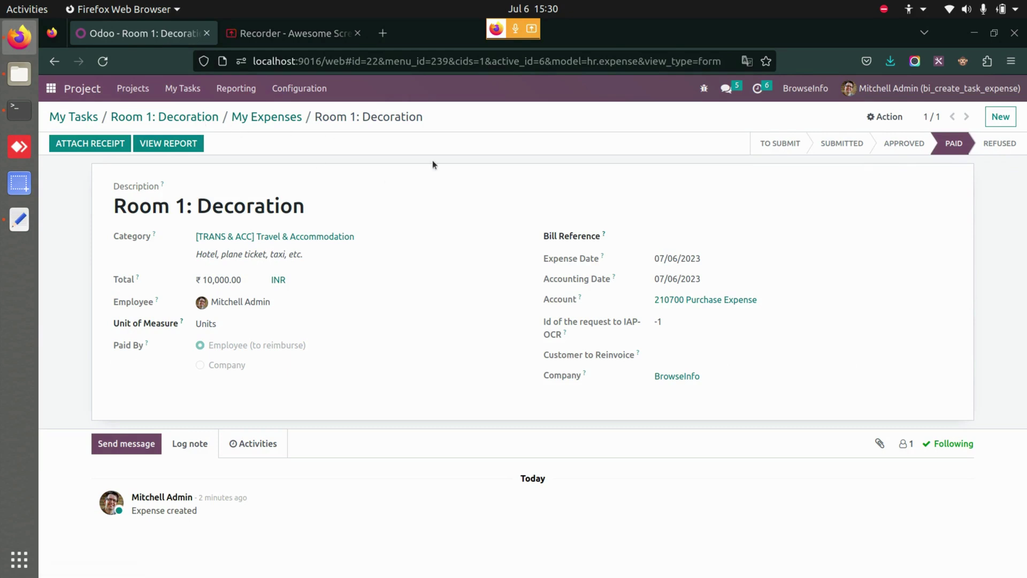
Add a [FOOD] Meals expense to the task: 2 units at 200, dated 07/06/2023
{"action": "left_click", "coordinate": [249, 115]}
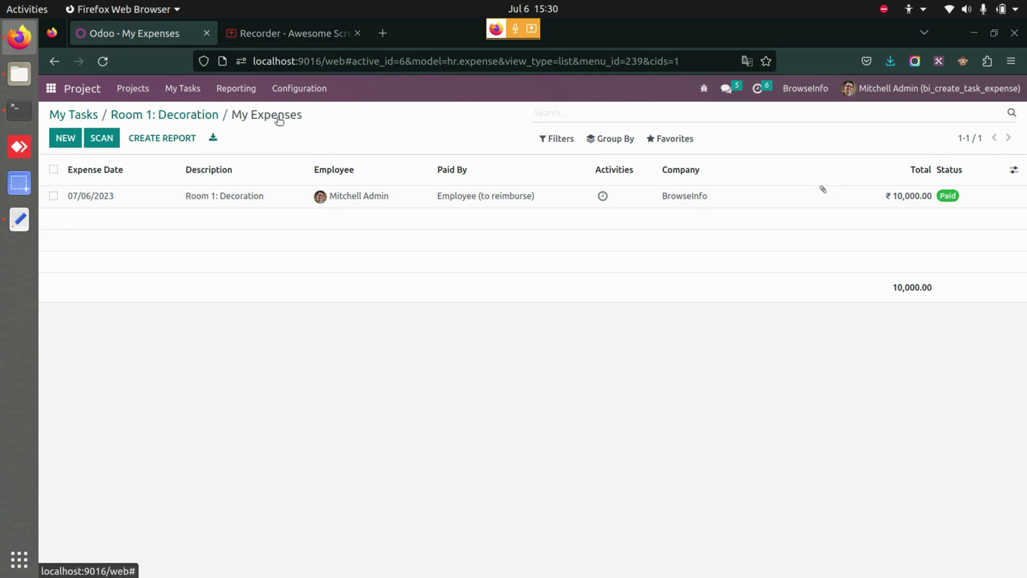
{"action": "left_click", "coordinate": [199, 114]}
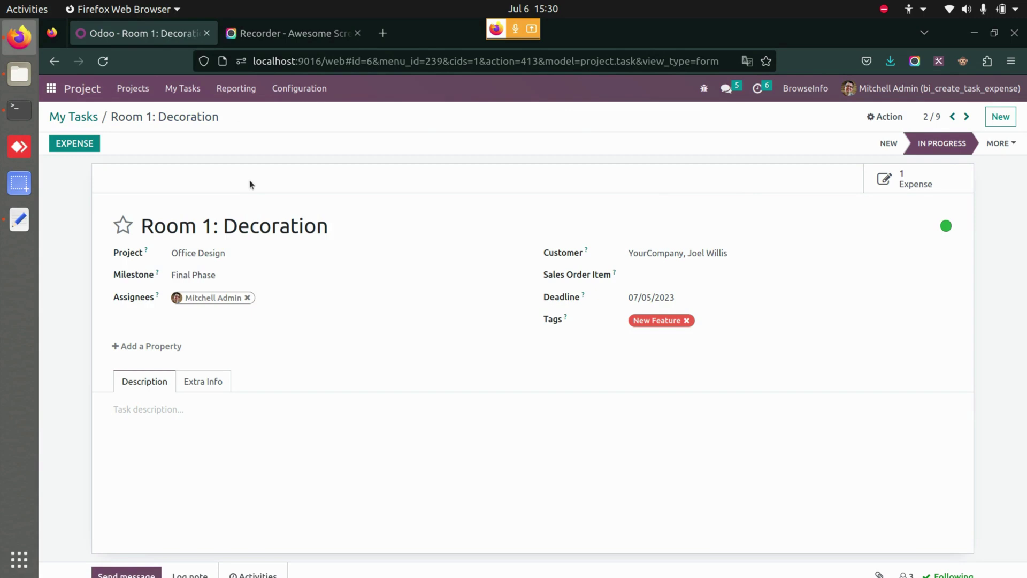
{"action": "left_click", "coordinate": [59, 143]}
{"action": "left_click", "coordinate": [340, 150]}
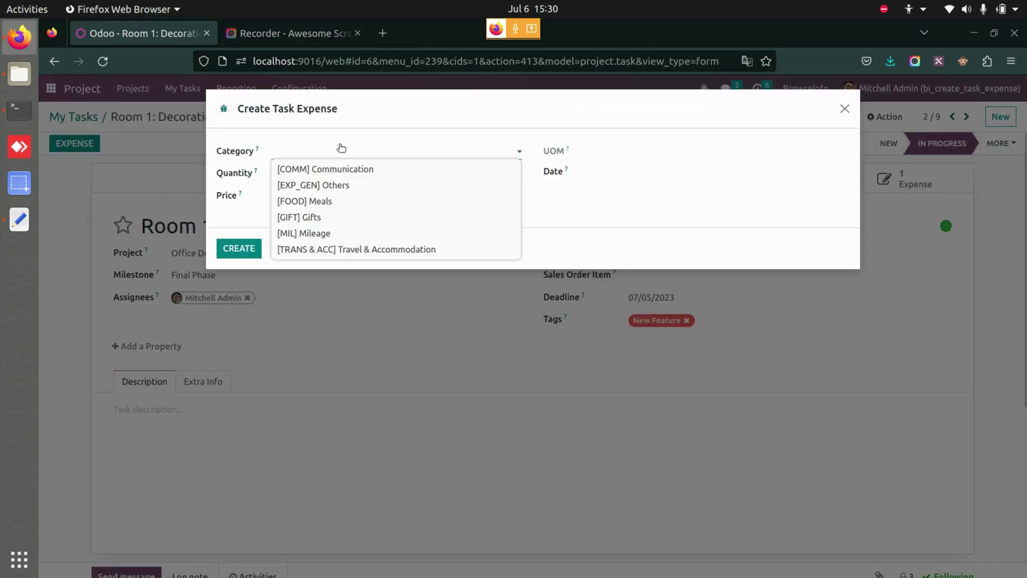
{"action": "left_click", "coordinate": [349, 201]}
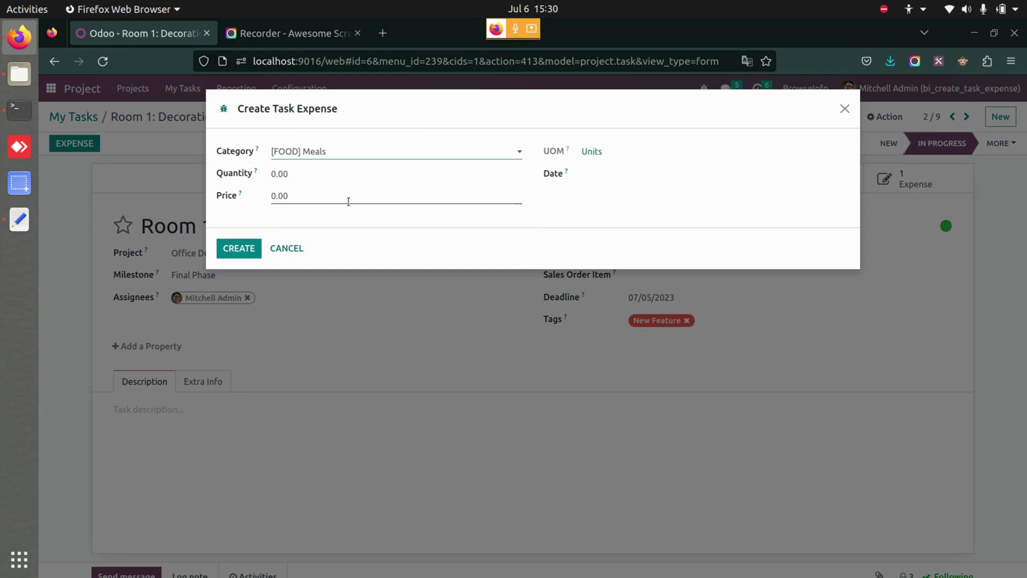
{"action": "left_click", "coordinate": [293, 171]}
{"action": "type", "text": "2"}
{"action": "left_click", "coordinate": [303, 195]}
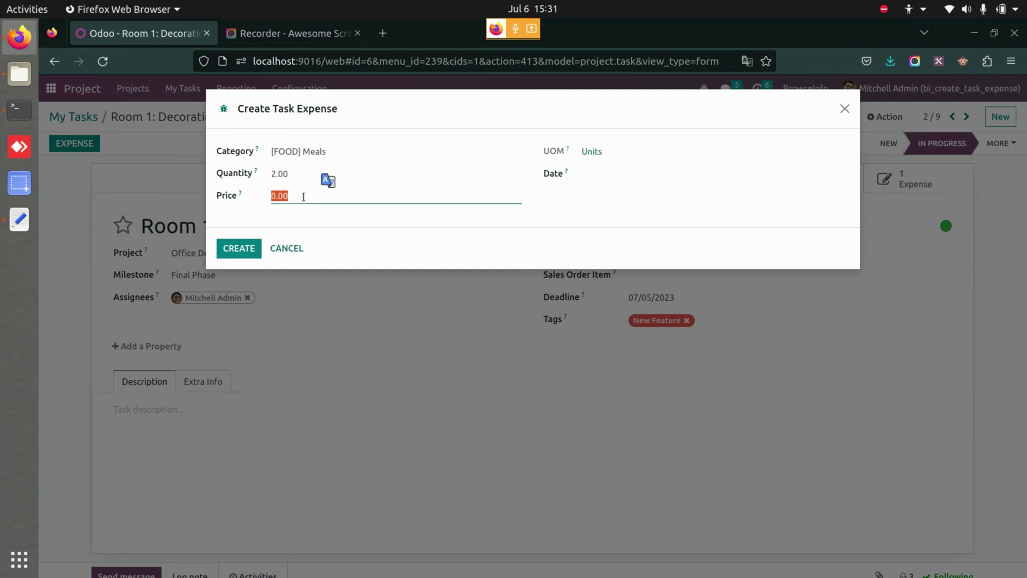
{"action": "type", "text": "2"}
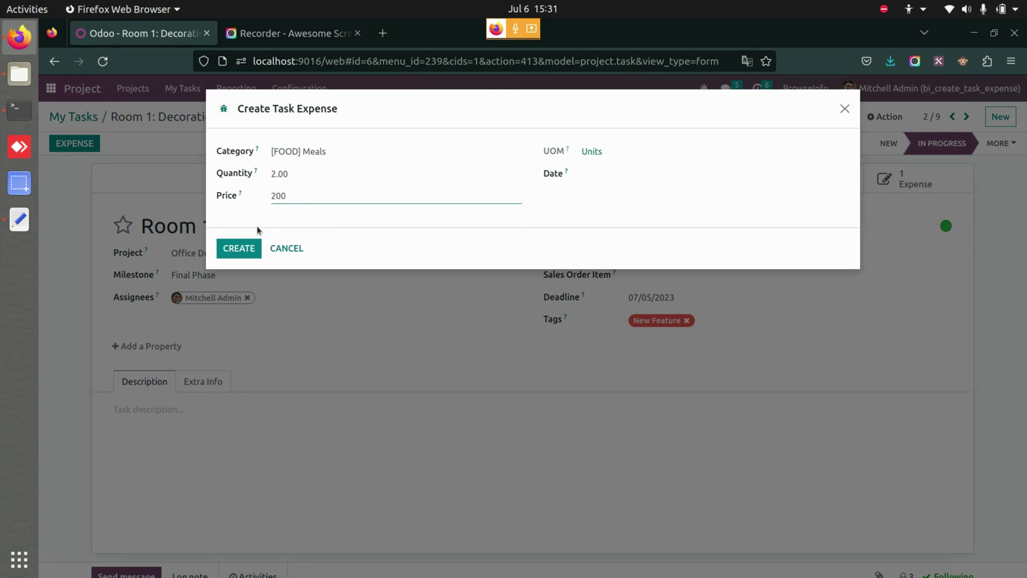
{"action": "left_click", "coordinate": [614, 172]}
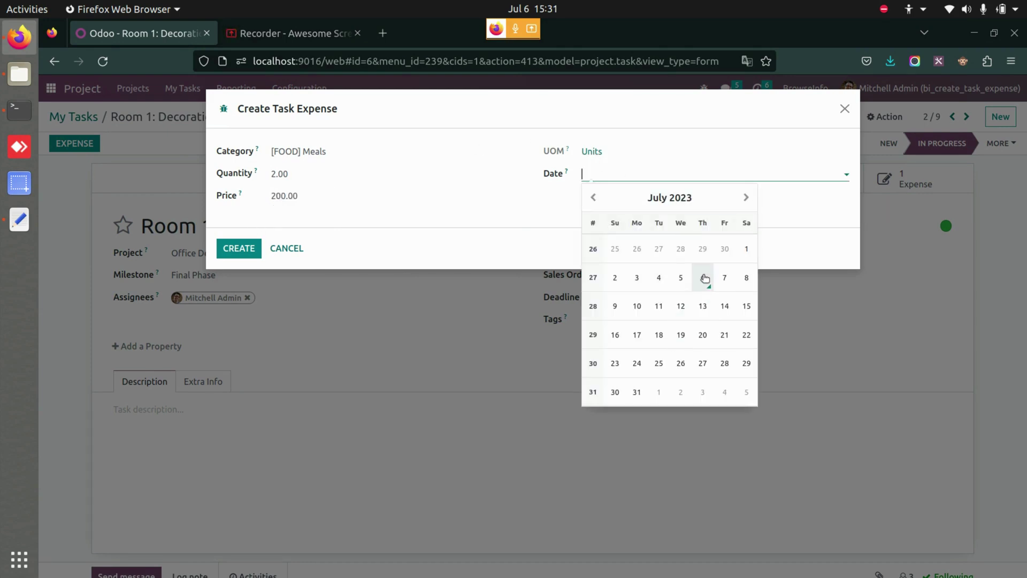
{"action": "left_click", "coordinate": [704, 277]}
{"action": "left_click", "coordinate": [239, 248]}
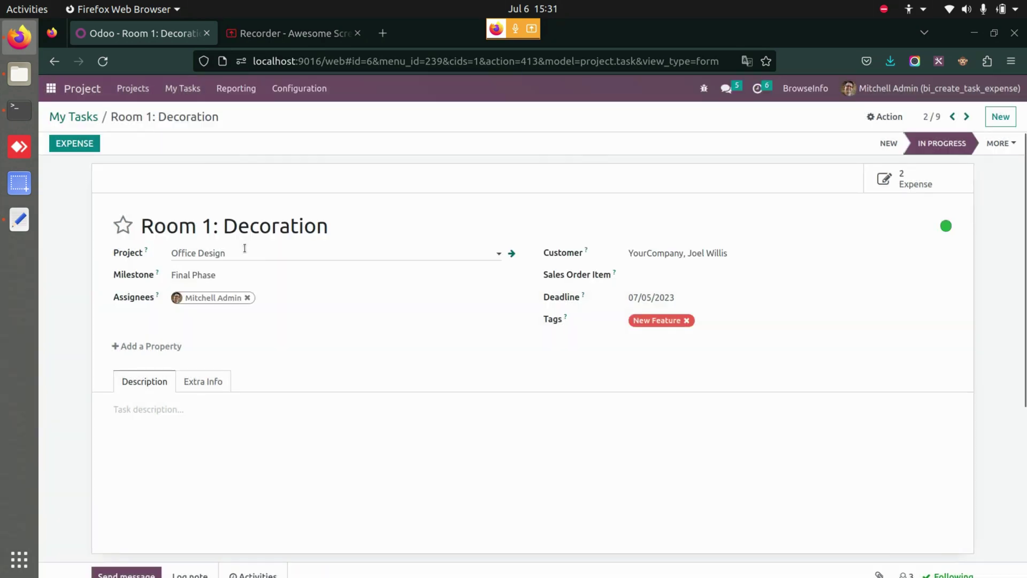
{"action": "left_click", "coordinate": [926, 179]}
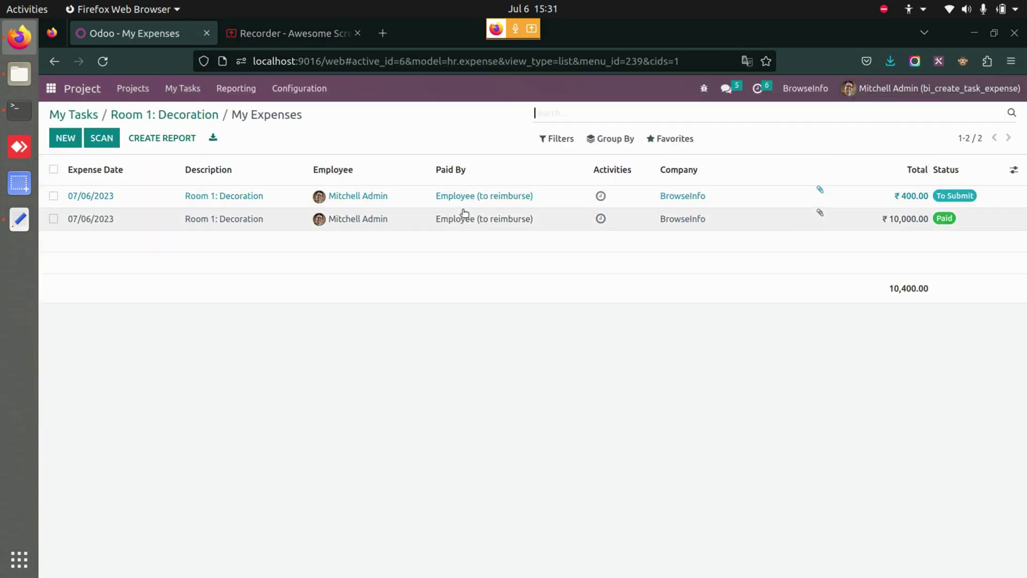
Open the ₹400.00 [FOOD] Meals expense in To Submit status
{"action": "left_click", "coordinate": [417, 203]}
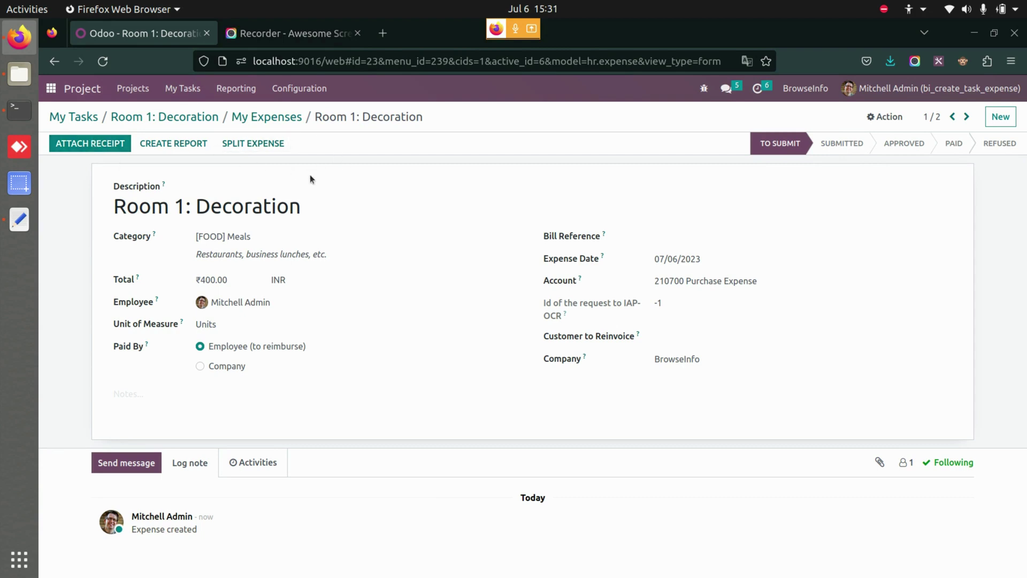
Split the ₹400 Meals expense into two ₹200 lines, assigning the first to another employee
{"action": "left_click", "coordinate": [251, 148]}
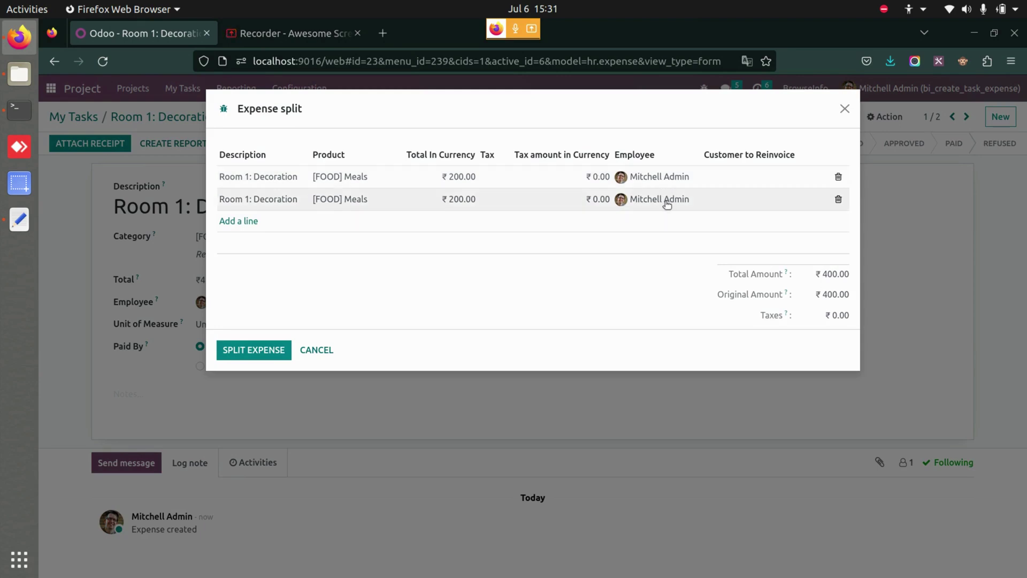
{"action": "left_click", "coordinate": [632, 179]}
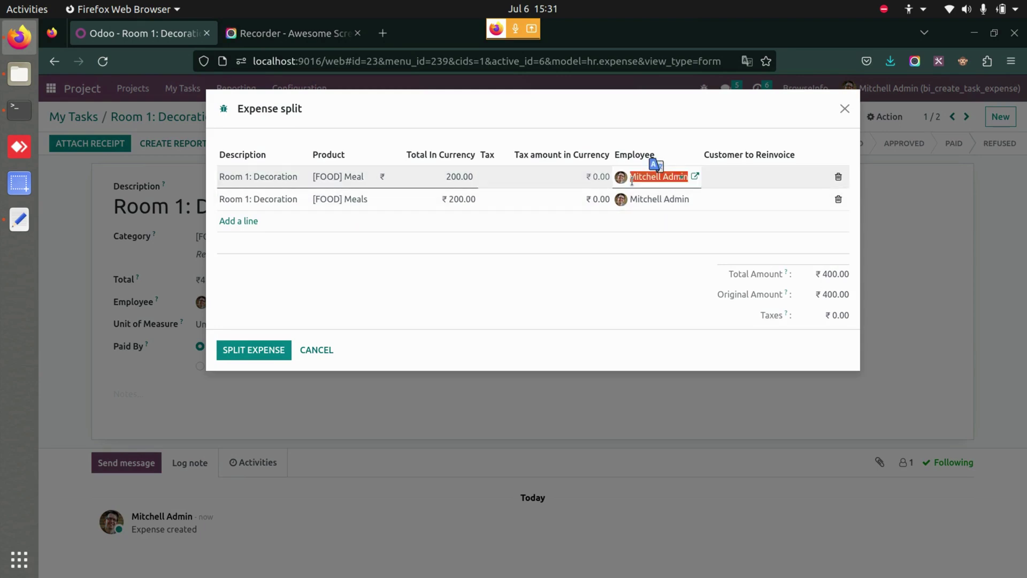
{"action": "left_click", "coordinate": [680, 176]}
{"action": "left_click", "coordinate": [675, 214]}
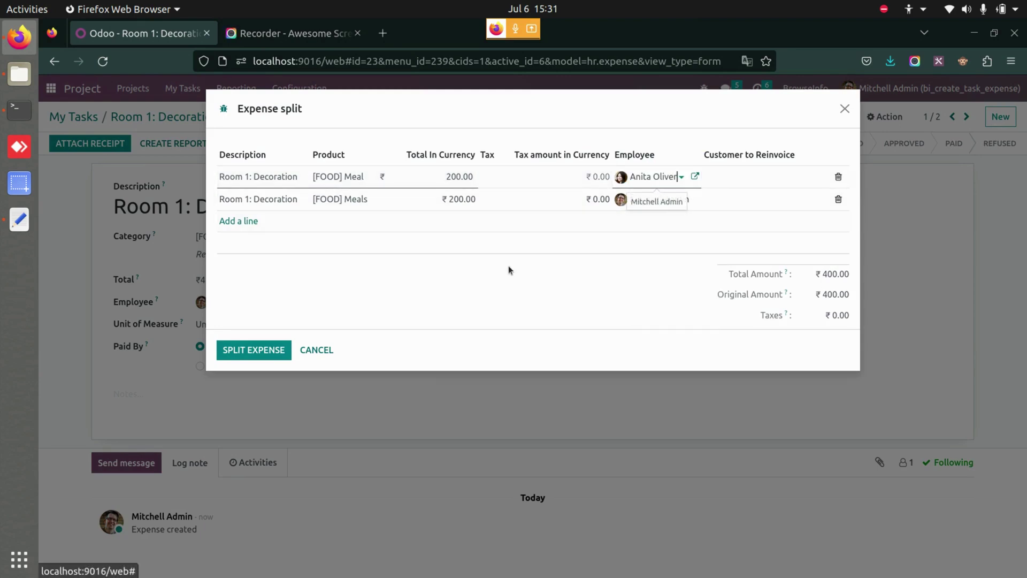
{"action": "left_click", "coordinate": [483, 296]}
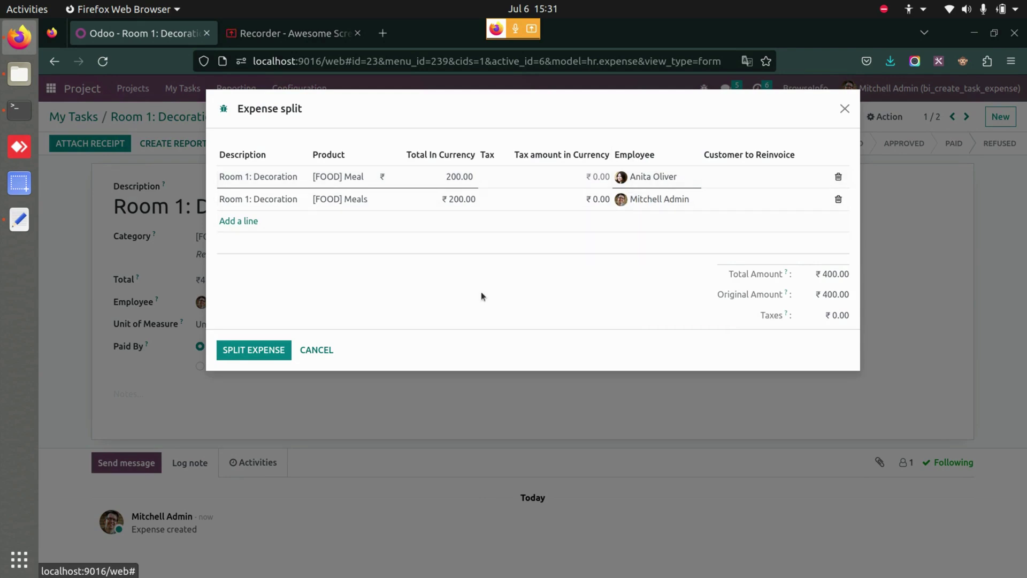
{"action": "left_click", "coordinate": [273, 351]}
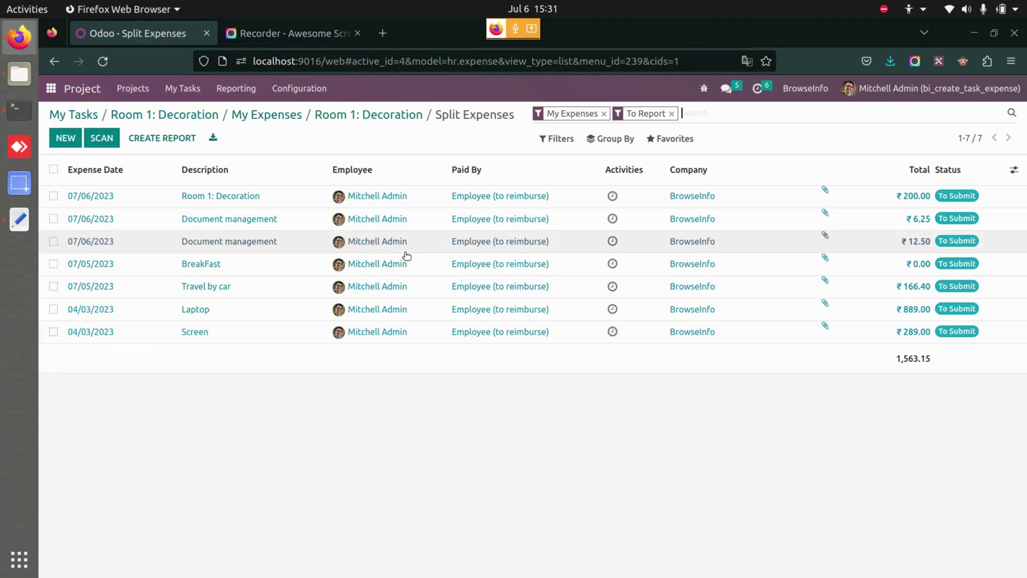
Return to the task's expense list, open the second employee's ₹200.00 expense, and create a report for it
{"action": "left_click", "coordinate": [348, 114]}
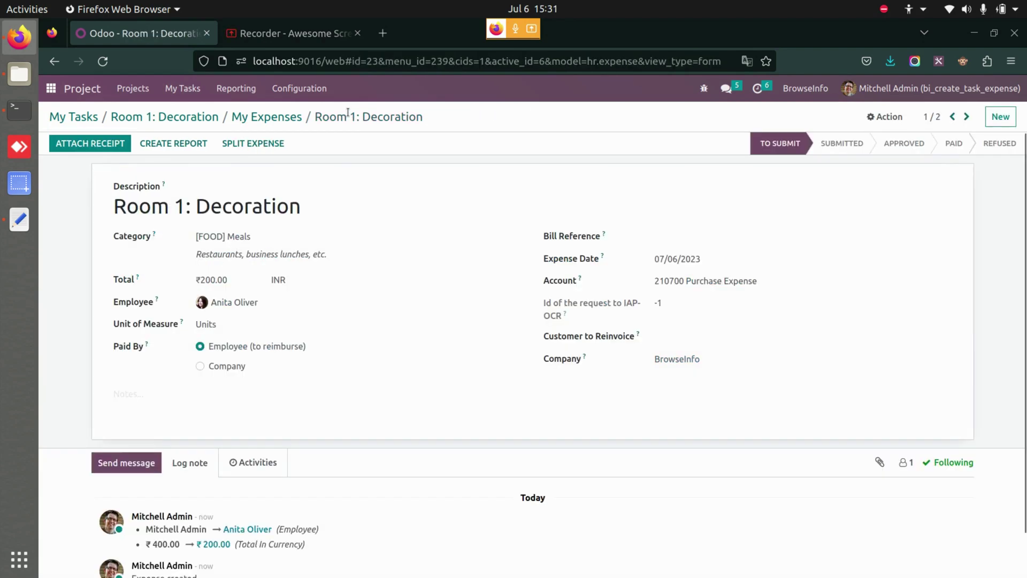
{"action": "left_click", "coordinate": [284, 116]}
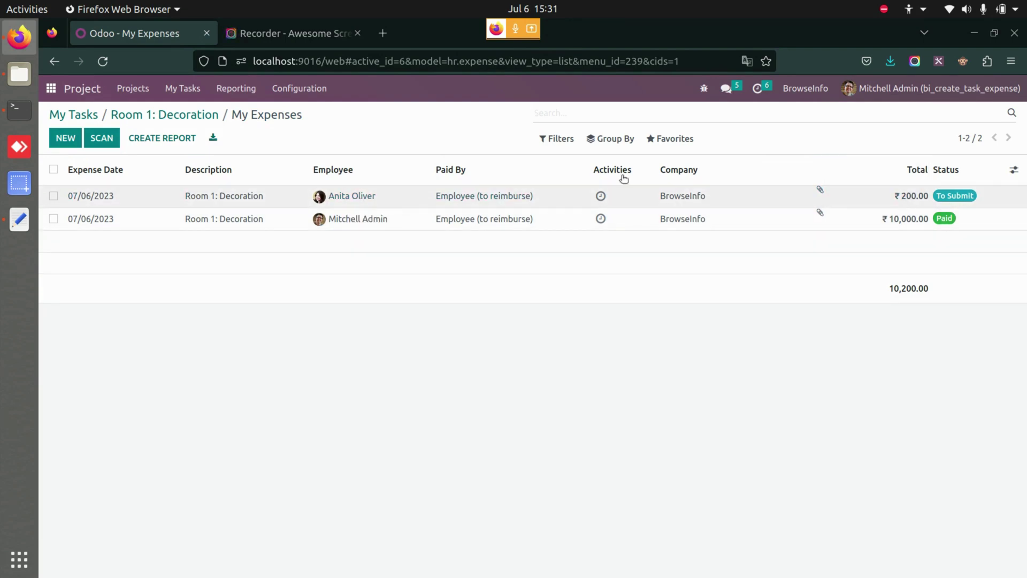
{"action": "left_click", "coordinate": [379, 201]}
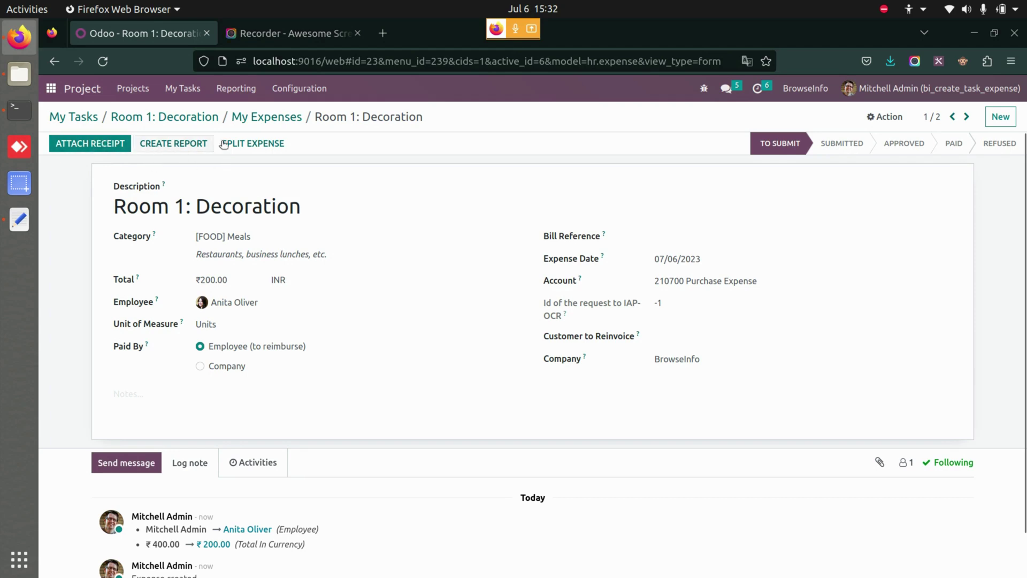
{"action": "left_click", "coordinate": [172, 143]}
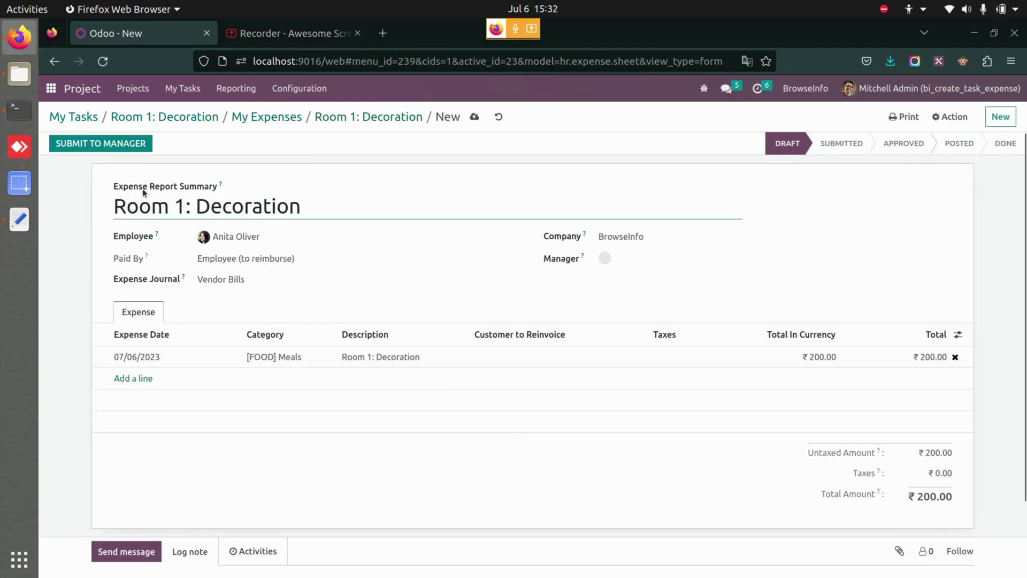
Submit the ₹200.00 report, post its journal entries, pay it by bank, then return to the expense list
{"action": "left_click", "coordinate": [117, 146]}
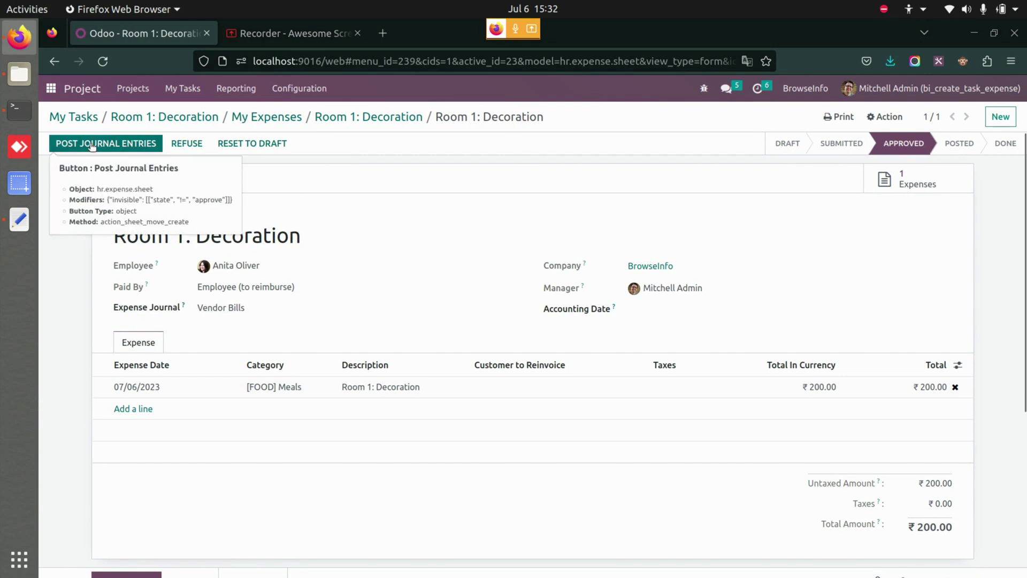
{"action": "left_click", "coordinate": [91, 145]}
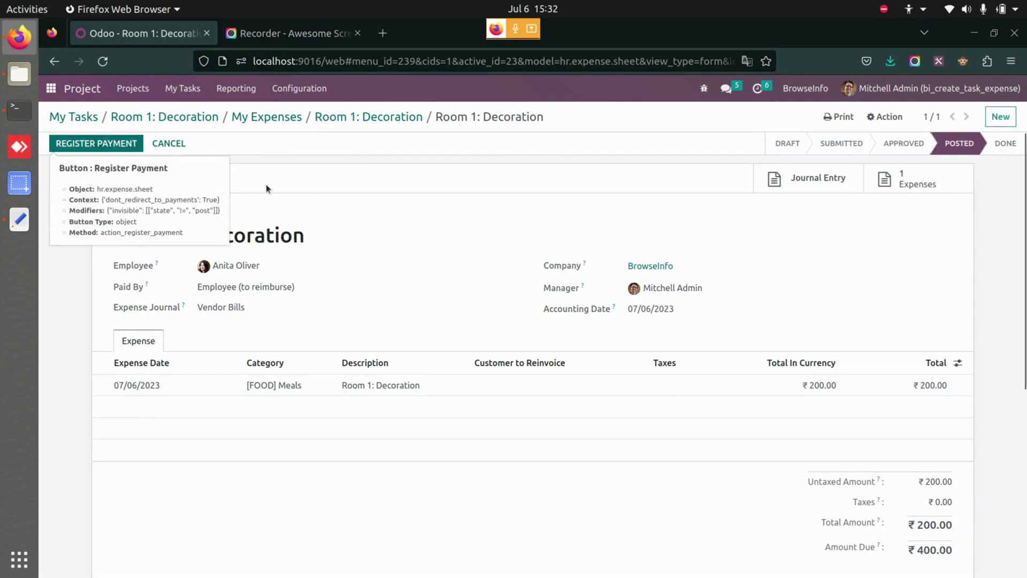
{"action": "left_click", "coordinate": [96, 143]}
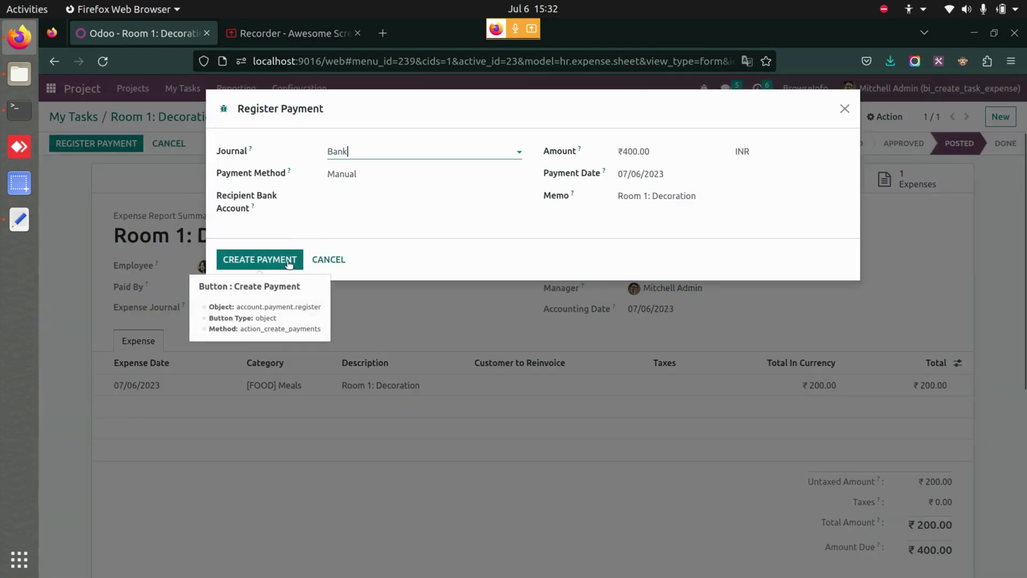
{"action": "left_click", "coordinate": [259, 259]}
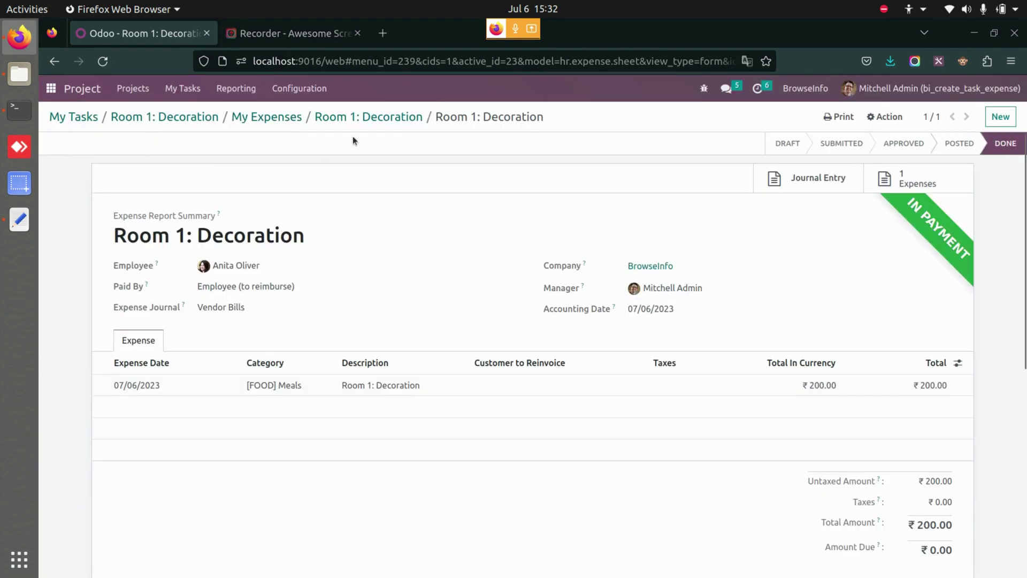
{"action": "left_click", "coordinate": [355, 117]}
{"action": "left_click", "coordinate": [243, 119]}
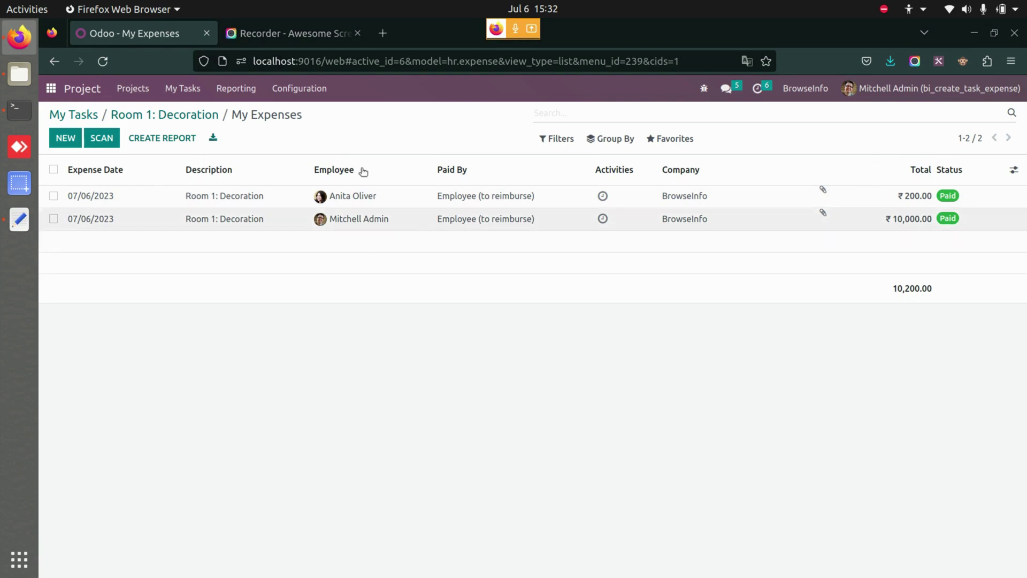
Go from My Tasks to the Room 1: Decoration task's linked expenses
{"action": "left_click", "coordinate": [198, 114]}
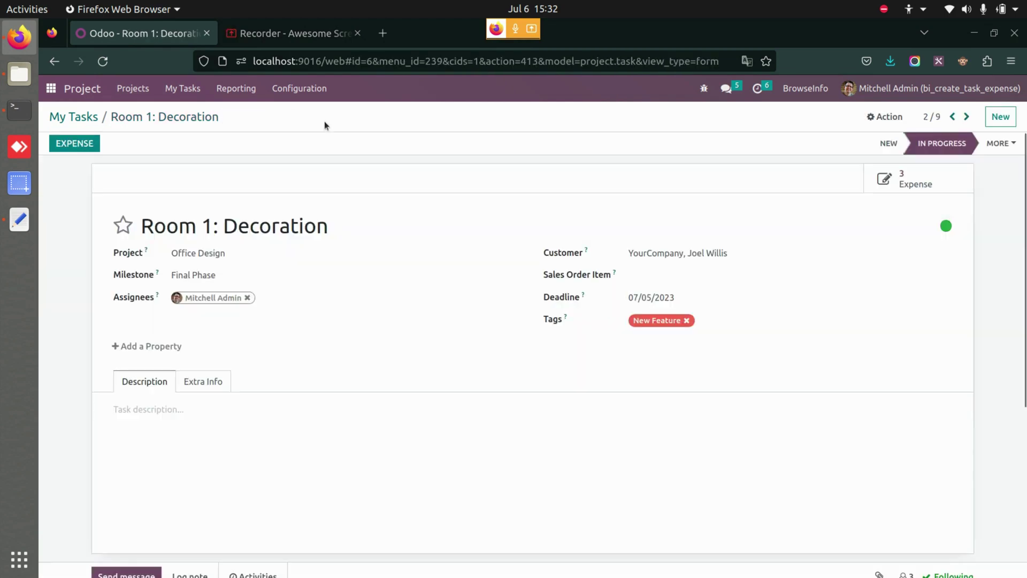
{"action": "left_click", "coordinate": [69, 117]}
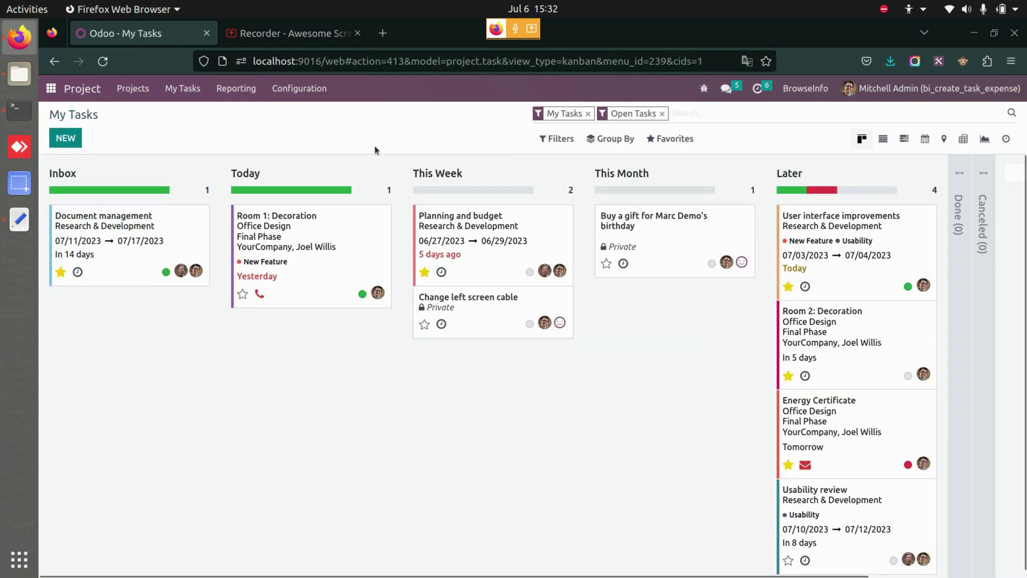
{"action": "left_click", "coordinate": [369, 235]}
{"action": "left_click", "coordinate": [934, 173]}
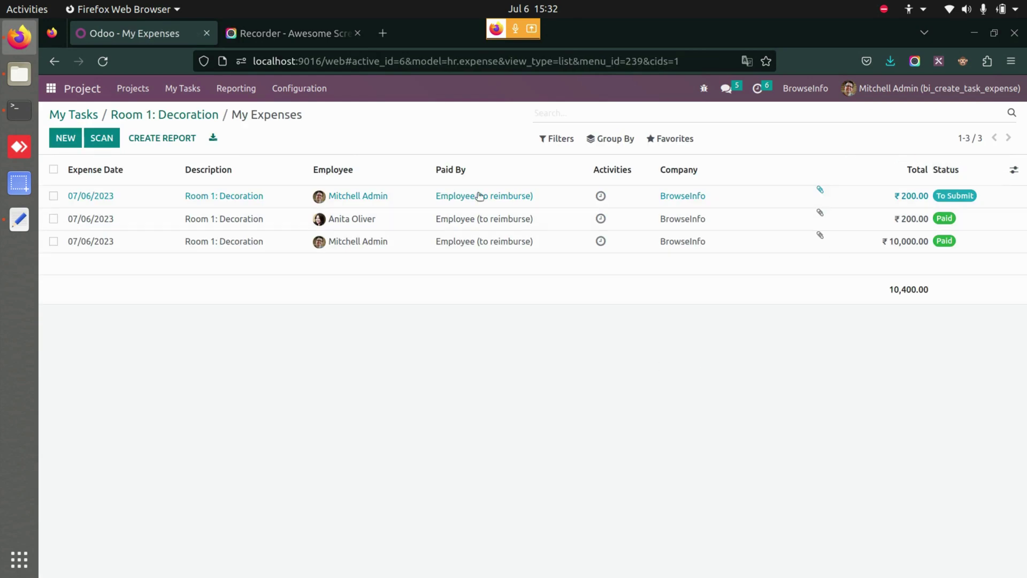
Put the To Submit ₹200.00 expense into a new report and submit it to the manager
{"action": "left_click", "coordinate": [403, 201]}
{"action": "left_click", "coordinate": [173, 144]}
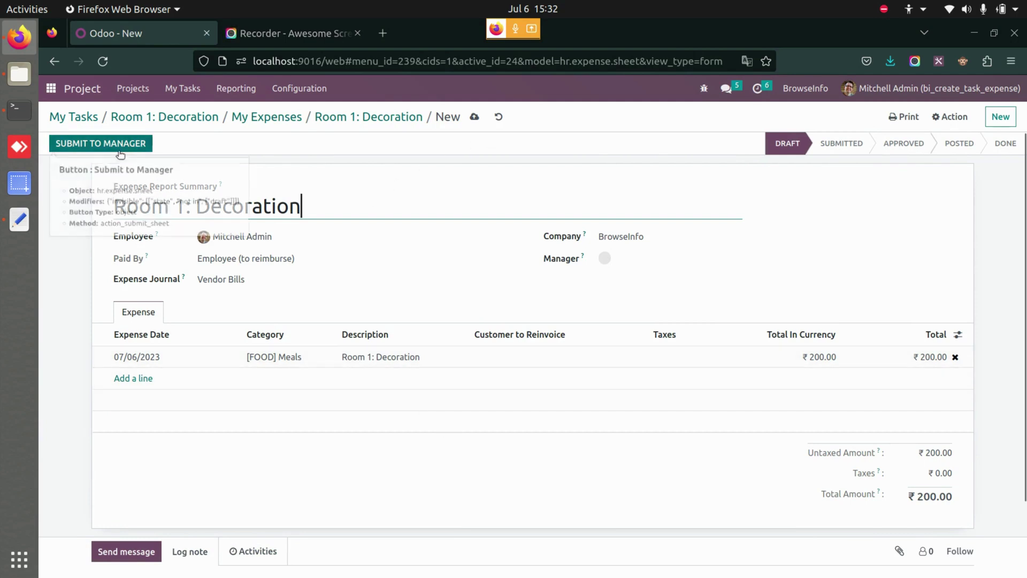
{"action": "left_click", "coordinate": [145, 149]}
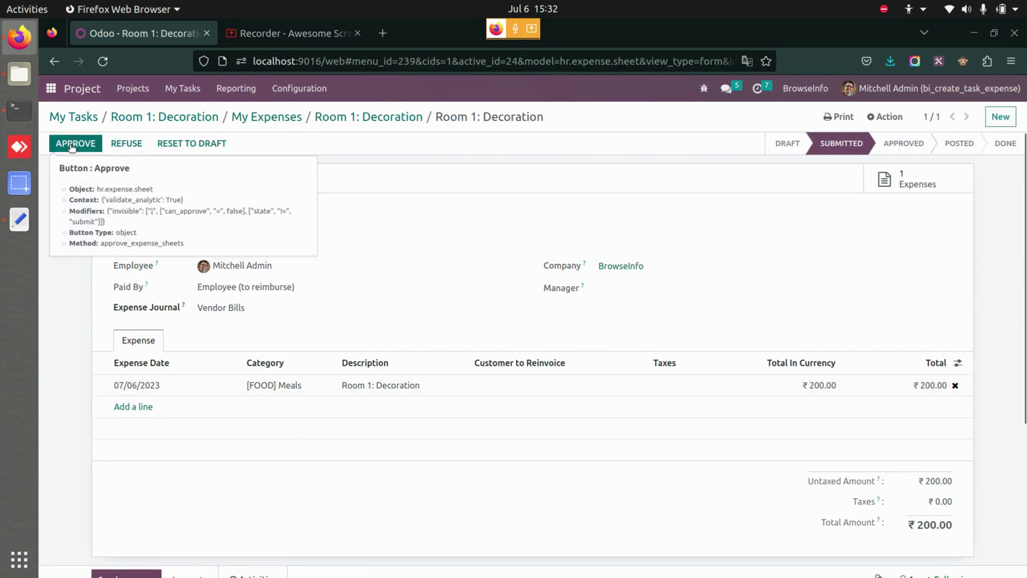
Approve the new report, post its journal entries, and register its bank payment
{"action": "left_click", "coordinate": [76, 144]}
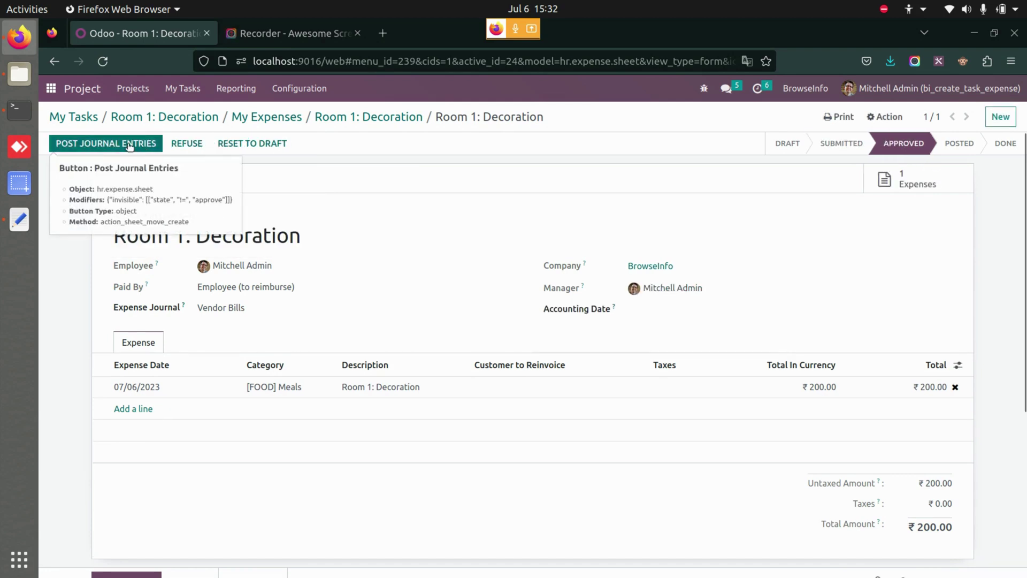
{"action": "left_click", "coordinate": [129, 145]}
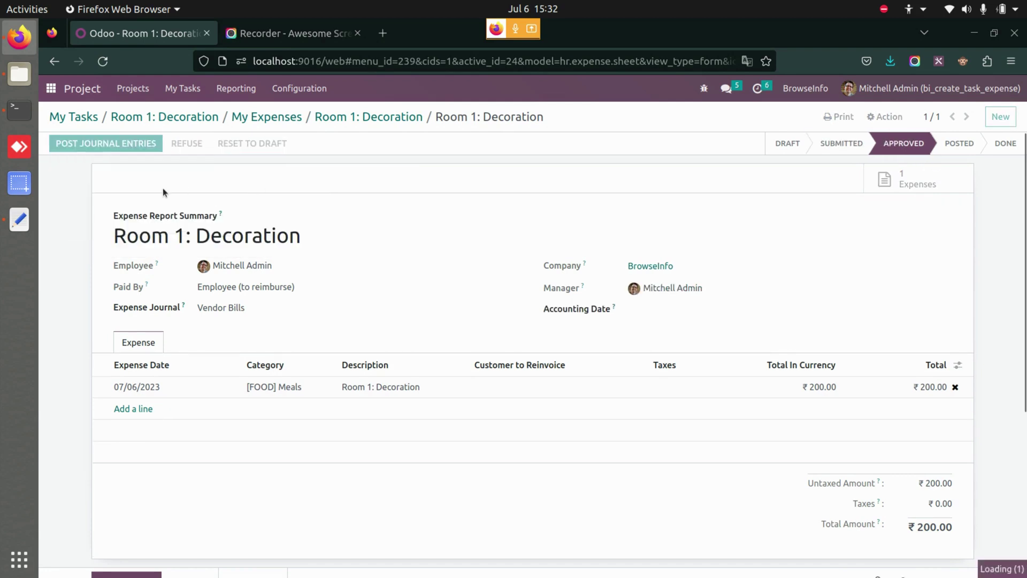
{"action": "left_click", "coordinate": [96, 143]}
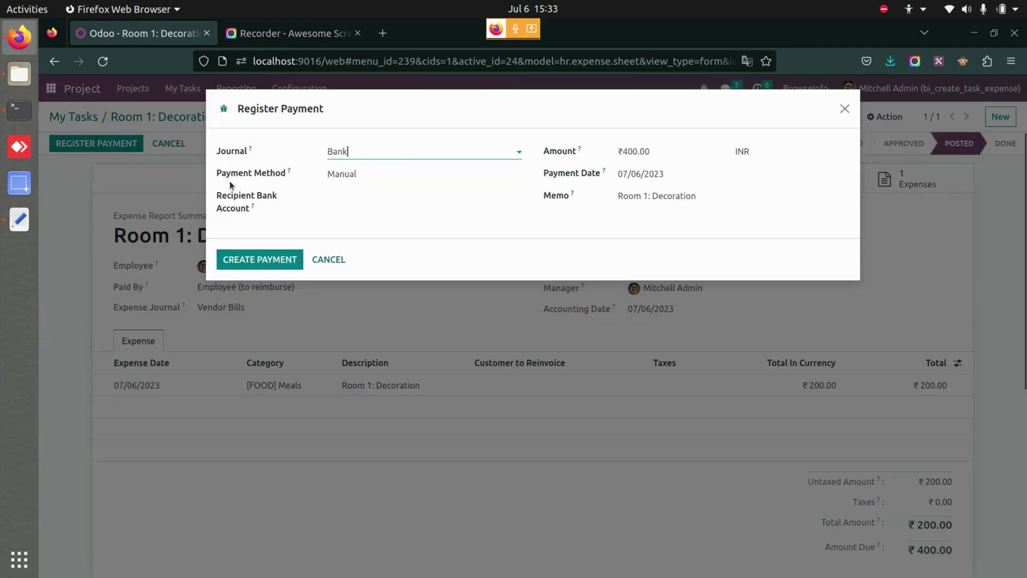
{"action": "left_click", "coordinate": [261, 259]}
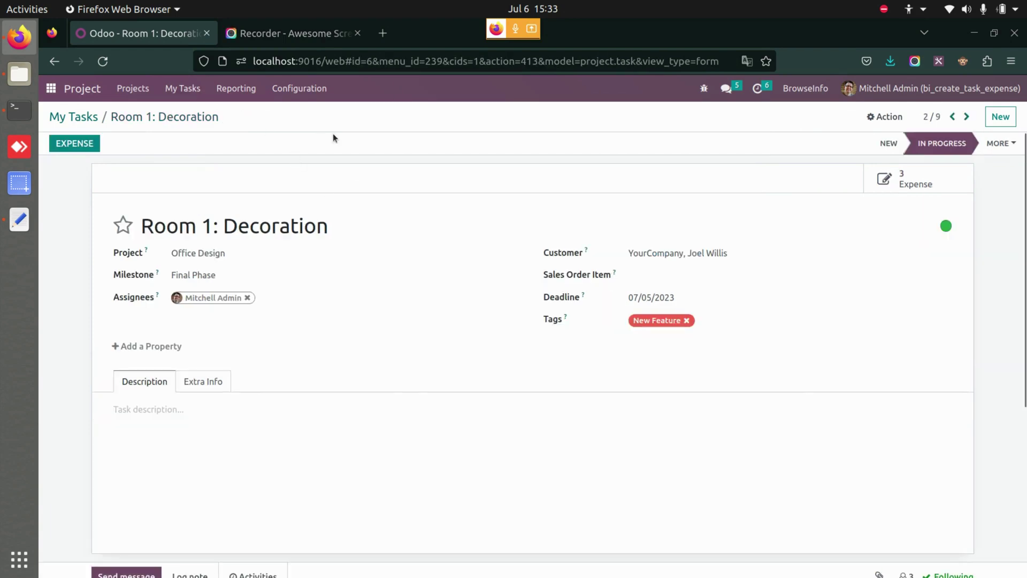
Check that all three task expenses show Paid, then return to the task and the home menu
{"action": "left_click", "coordinate": [925, 190]}
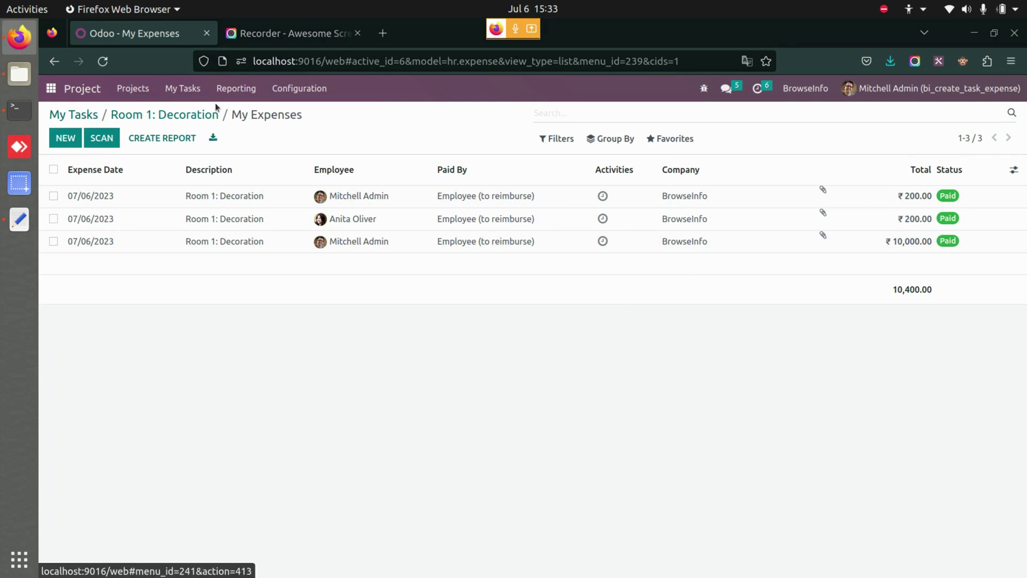
{"action": "left_click", "coordinate": [175, 119]}
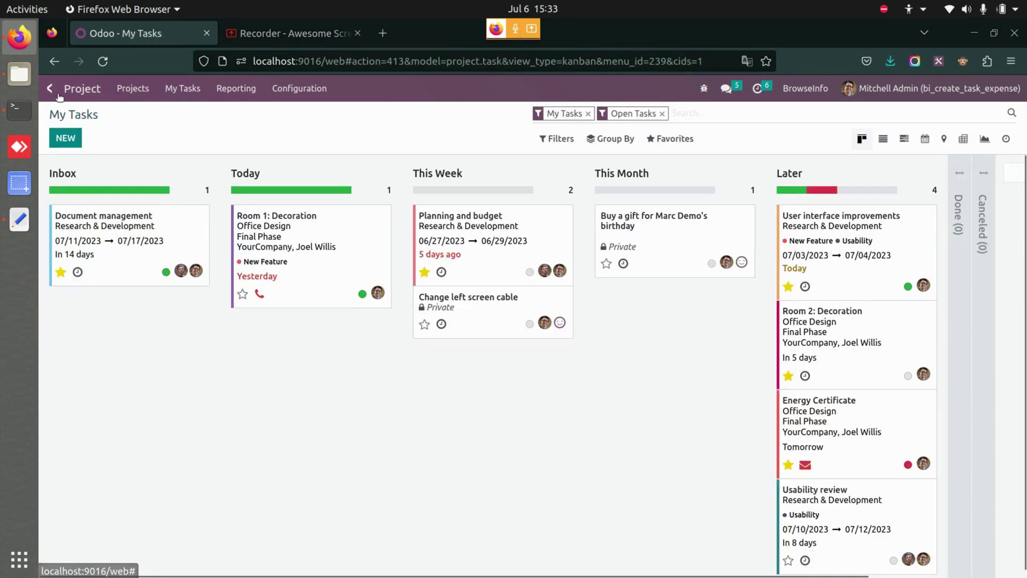
{"action": "left_click", "coordinate": [56, 92]}
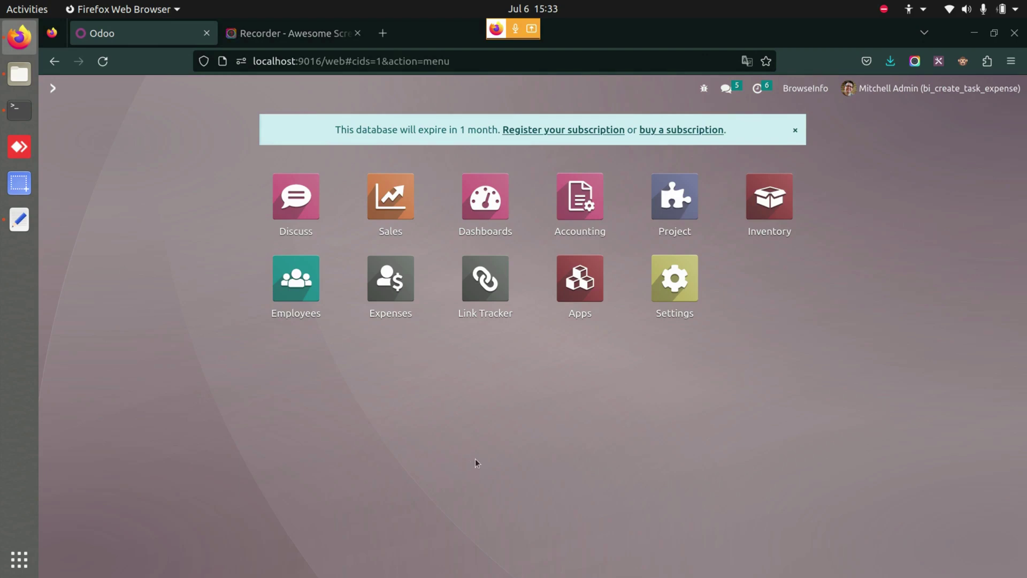